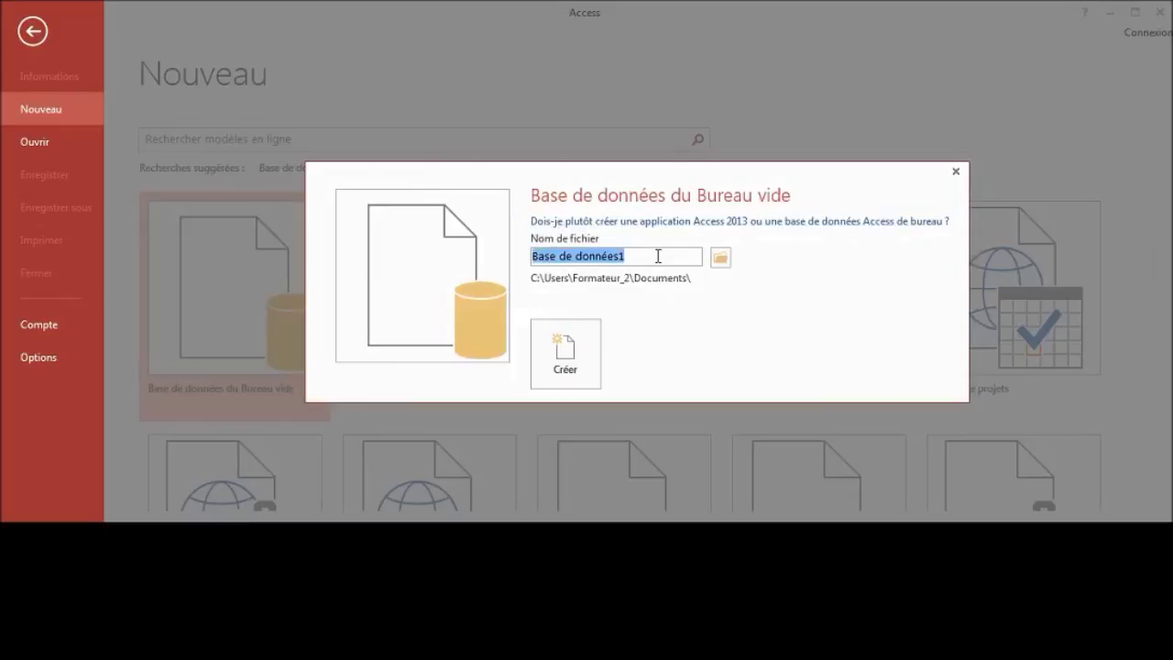
# Create a blank desktop database named LIVRES in the Documents folder.
pyautogui.write('LIVRES')
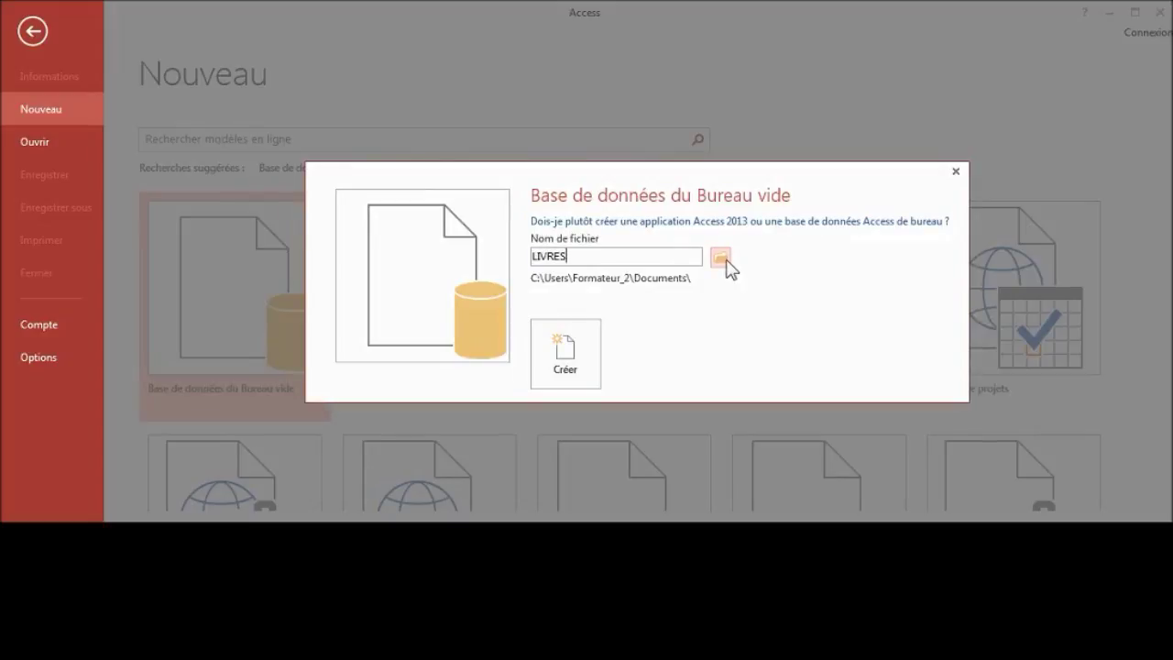
pyautogui.click(720, 257)
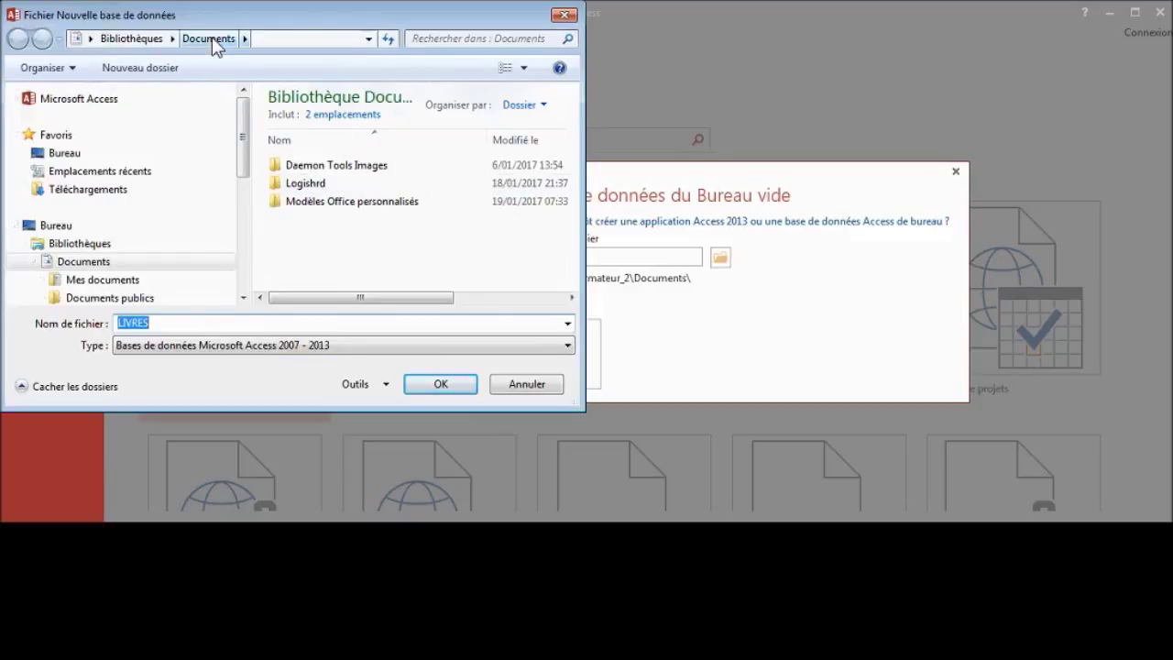
pyautogui.click(440, 384)
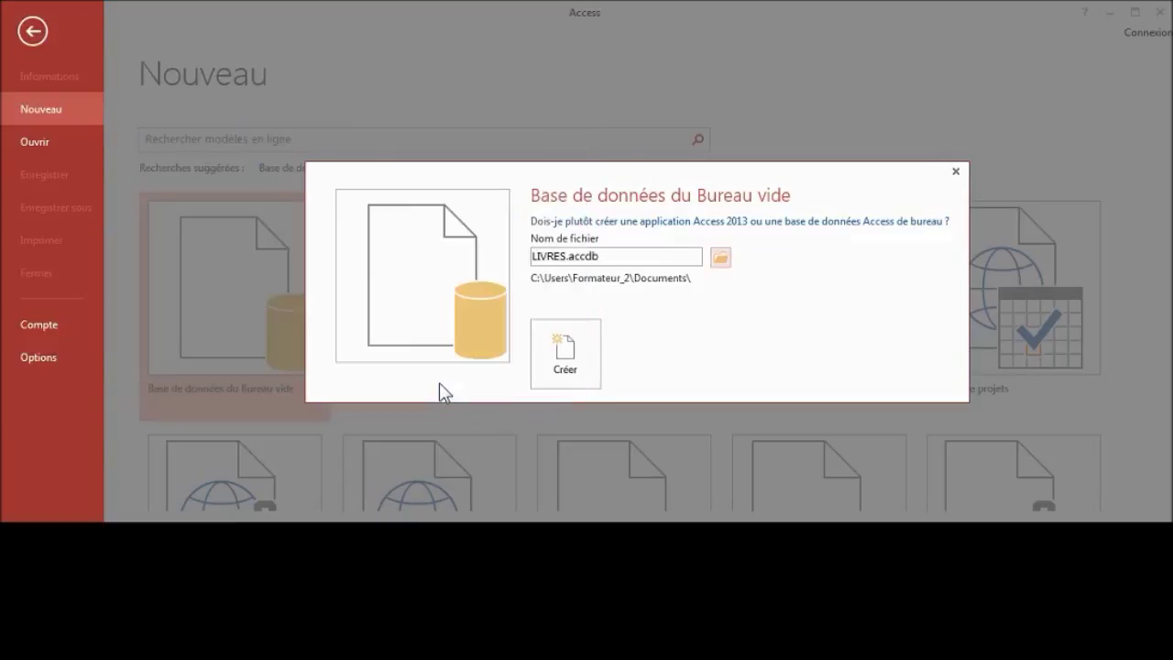
pyautogui.click(572, 348)
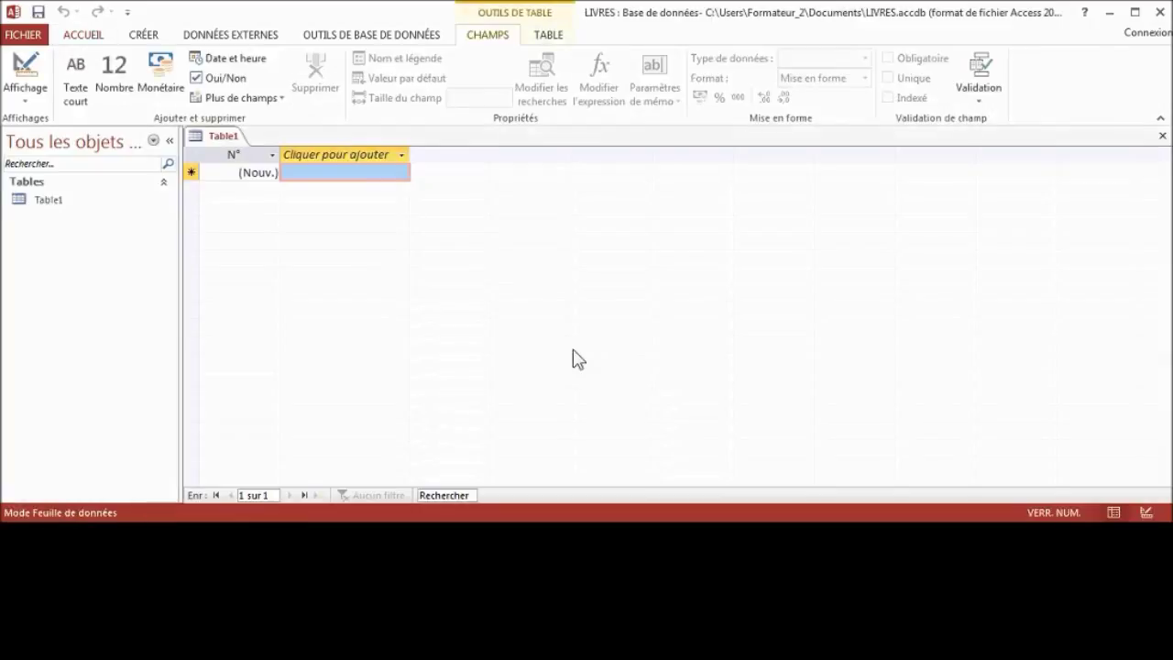
# Add a short text field named TITRE after the N° field of Table1.
pyautogui.click(214, 154)
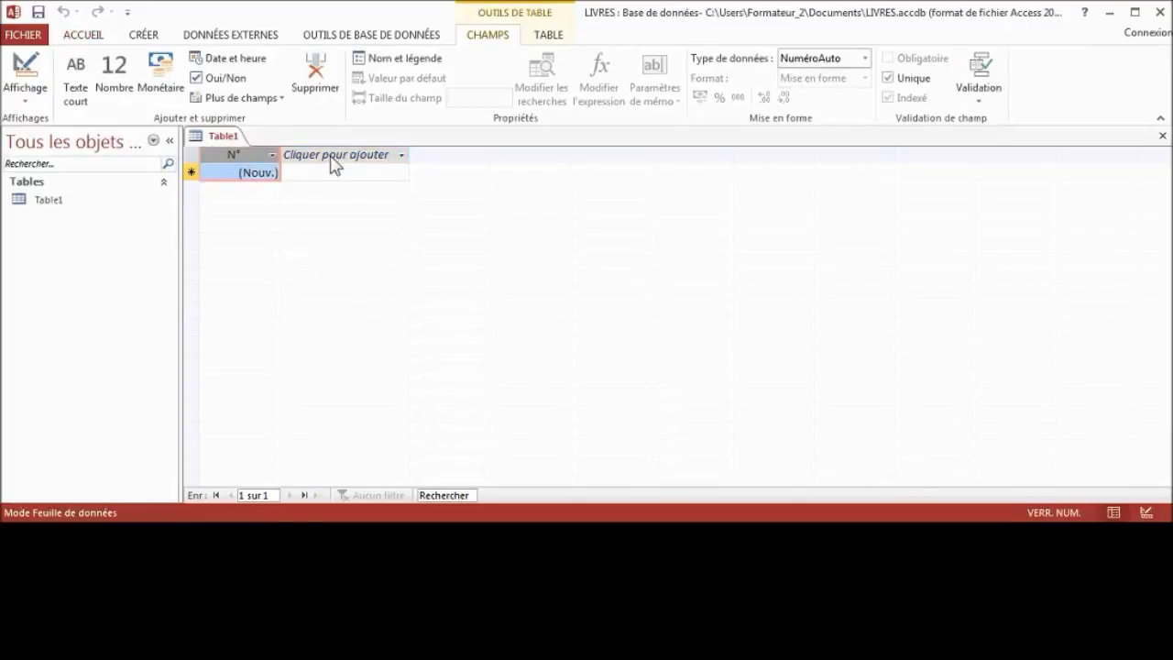
pyautogui.click(404, 155)
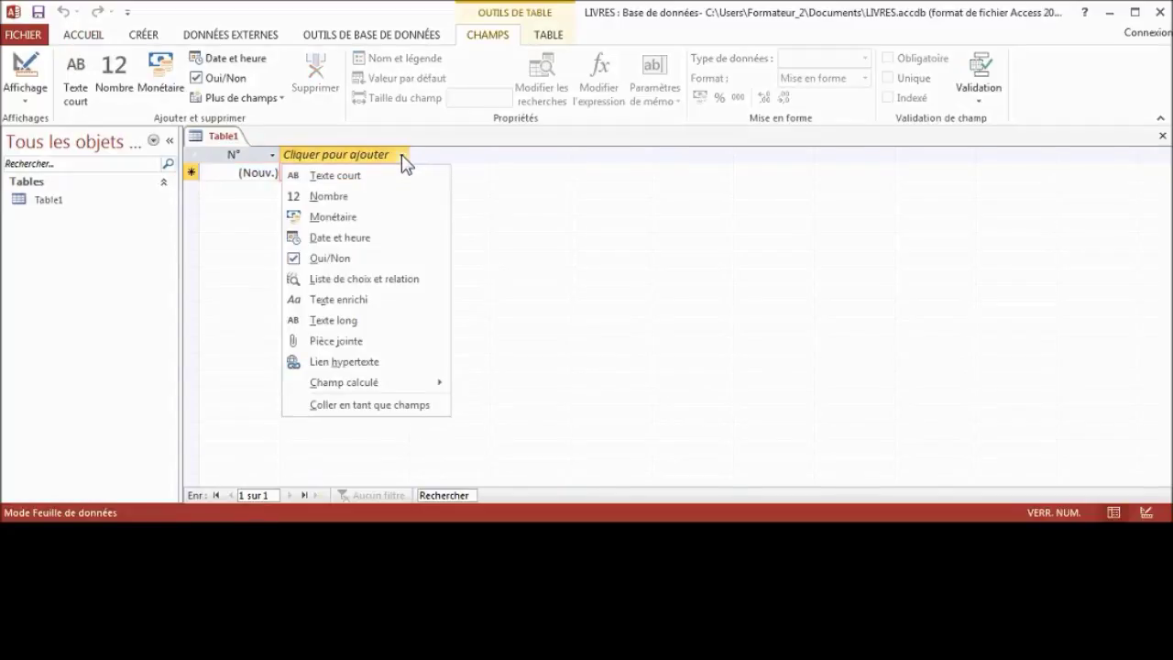
pyautogui.click(352, 179)
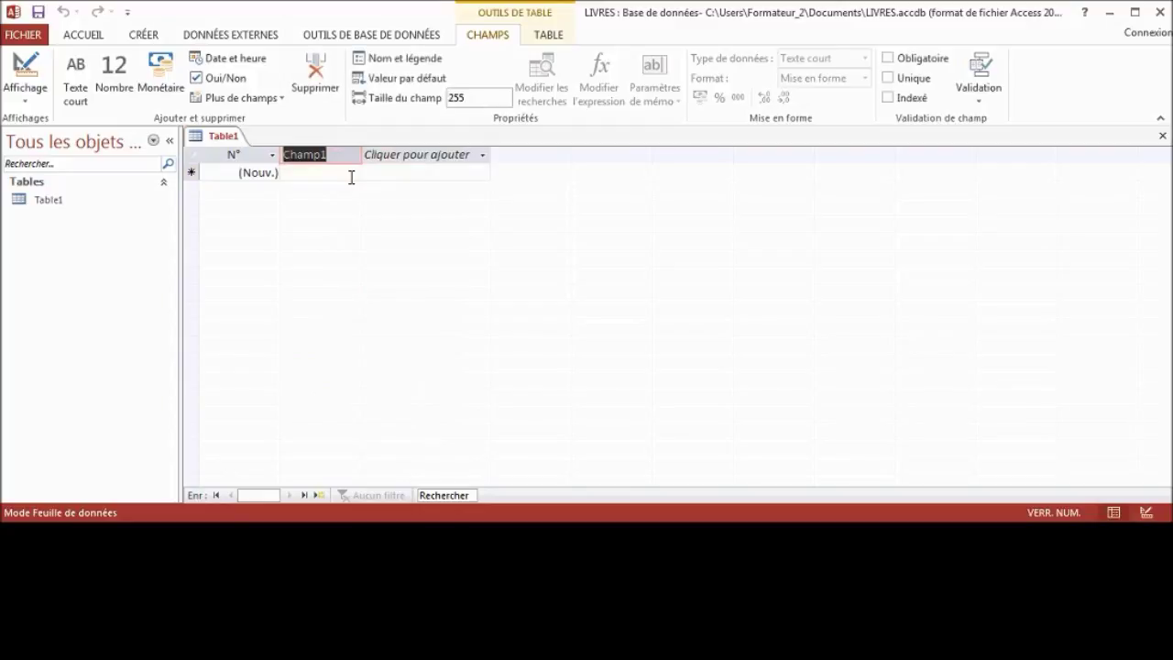
pyautogui.press('BackSpace')
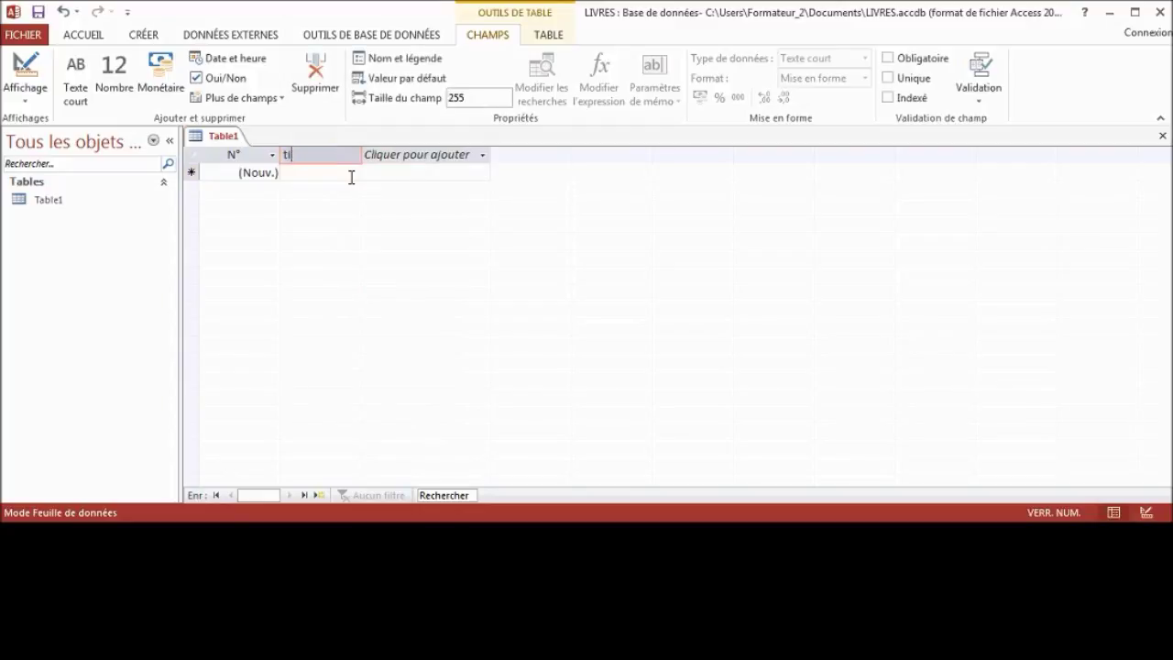
pyautogui.press('capslock')
pyautogui.write('TITRE')
pyautogui.press('Return')
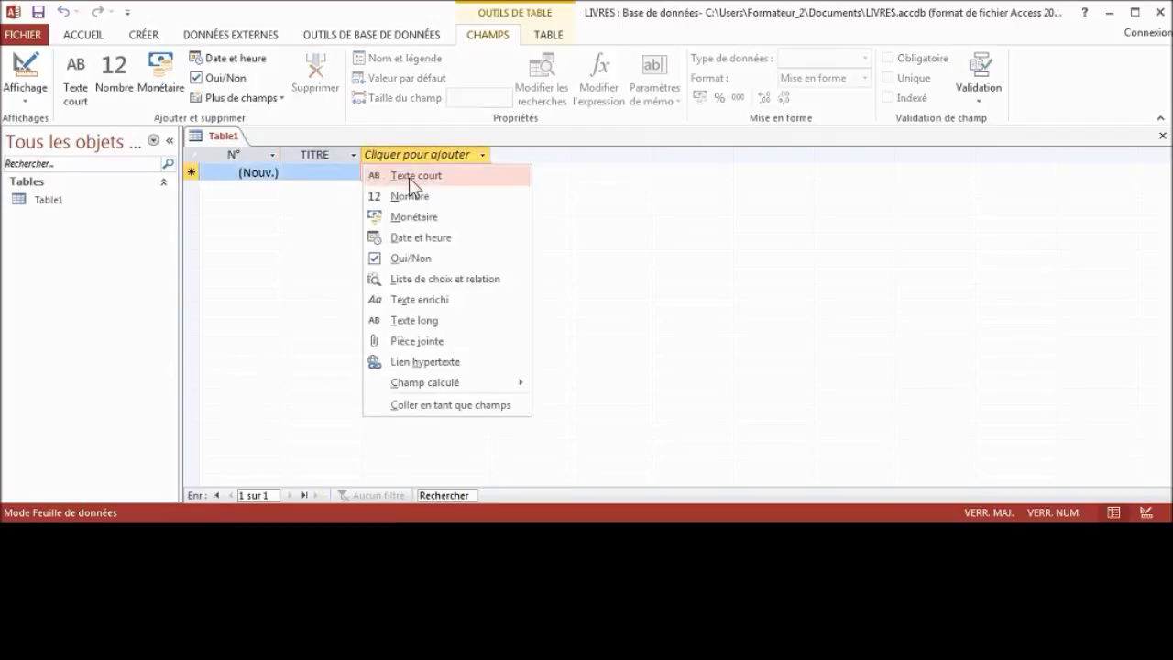
# Add a short text field named AUTEUR and a number field named PARUTION.
pyautogui.click(409, 177)
pyautogui.write('AUTEUR')
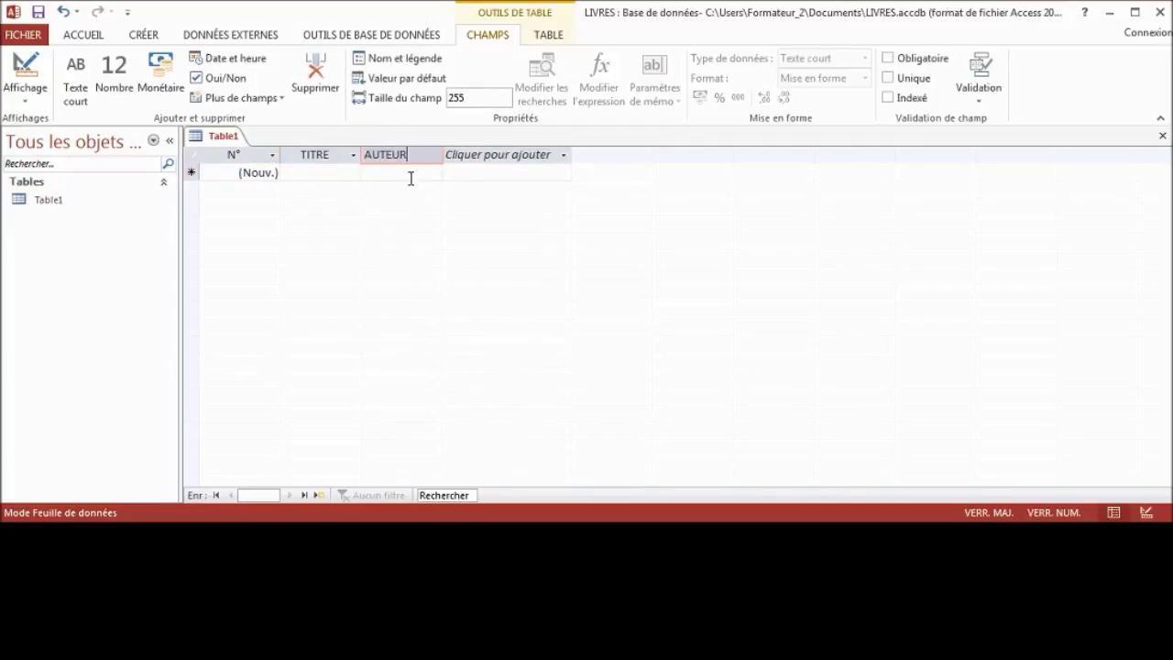
pyautogui.press('Return')
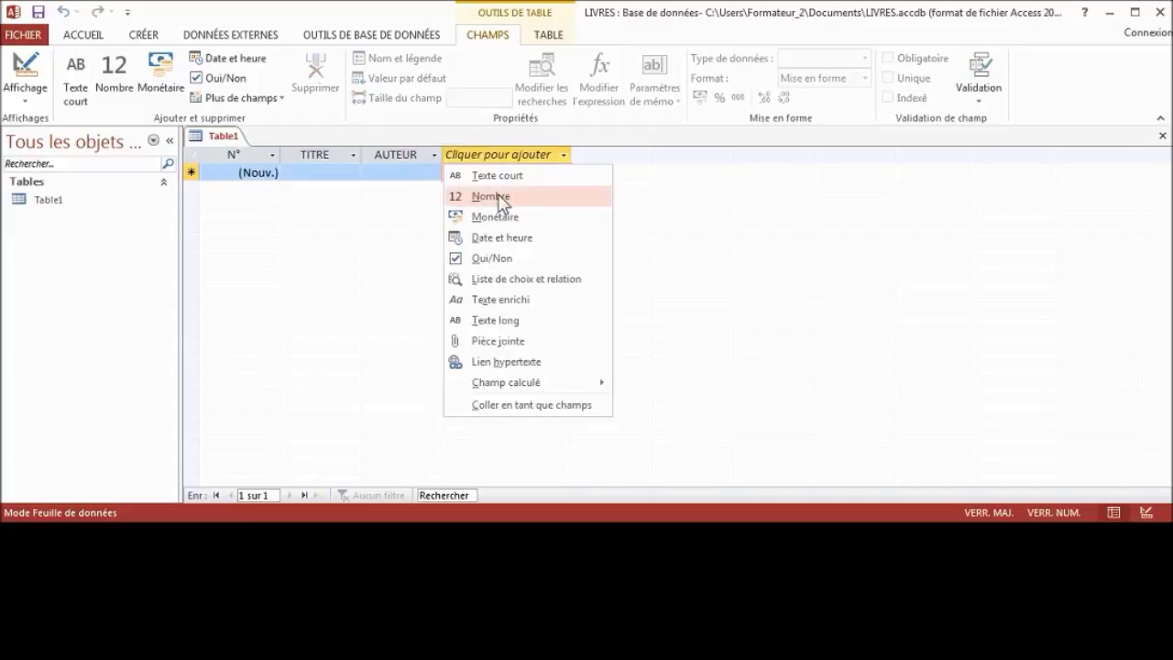
pyautogui.click(491, 197)
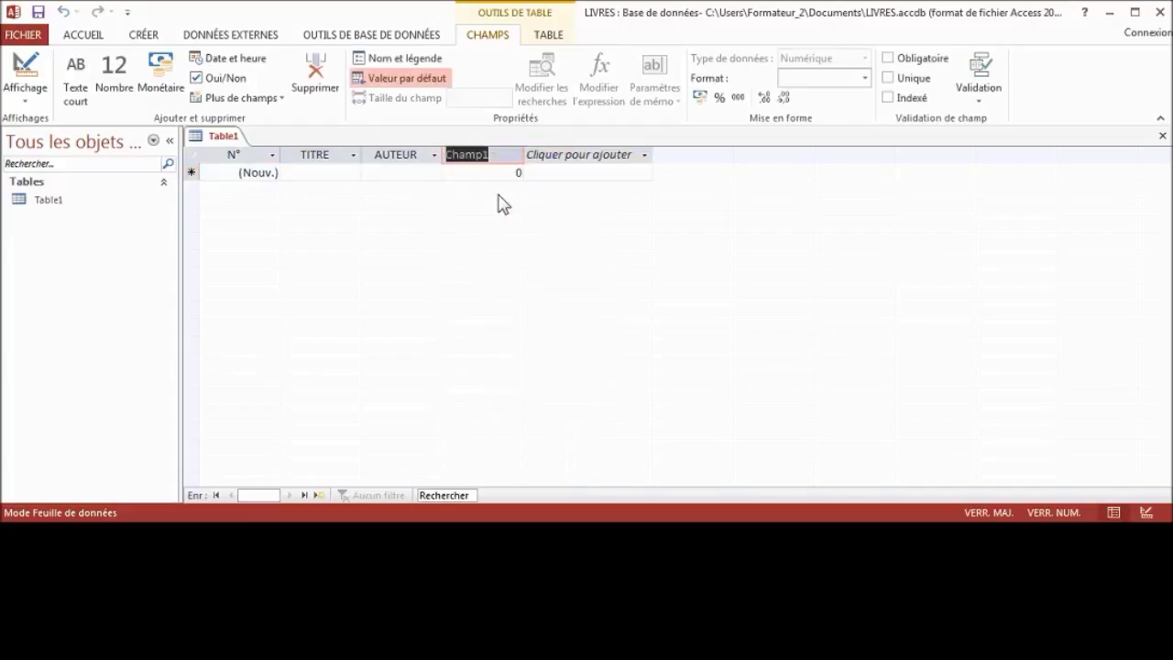
pyautogui.write('PARUTION')
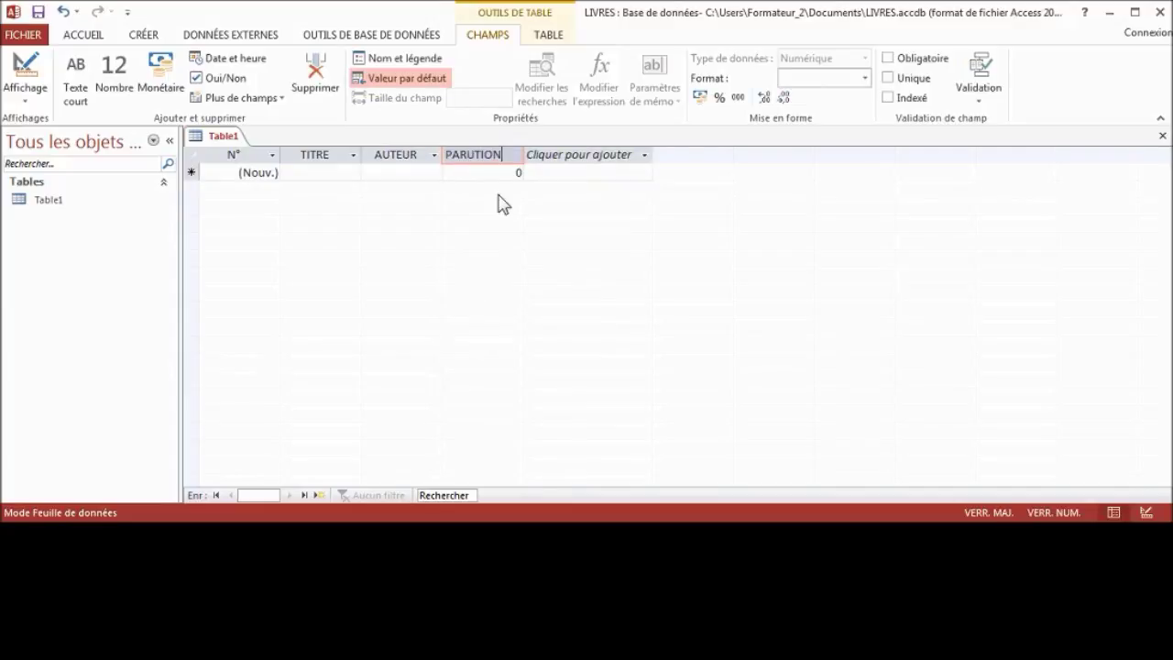
pyautogui.press('Return')
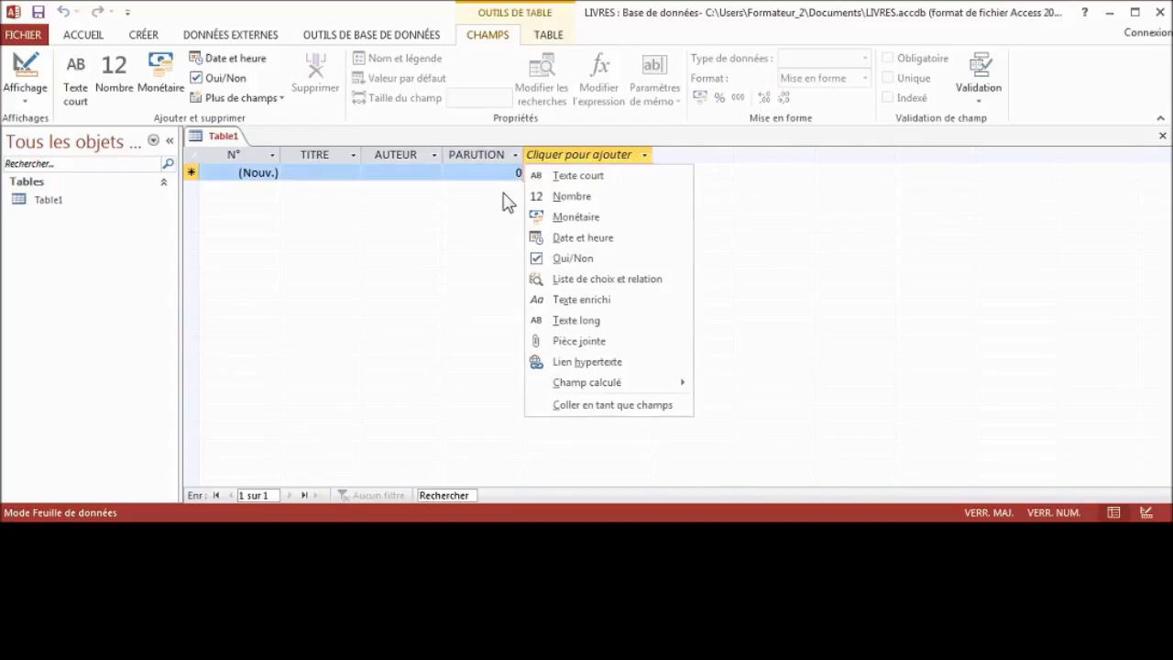
# Set up a lookup list field with the self-entered values ANG, ARA, FRA, POR and ESP in one column.
pyautogui.click(604, 284)
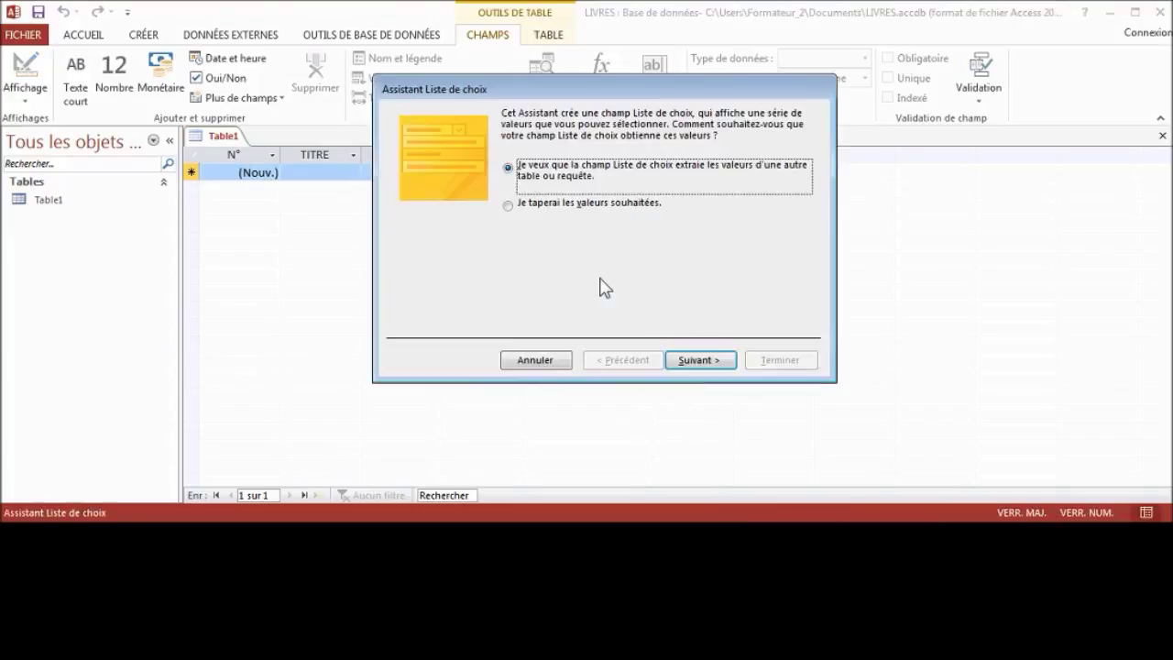
pyautogui.click(510, 206)
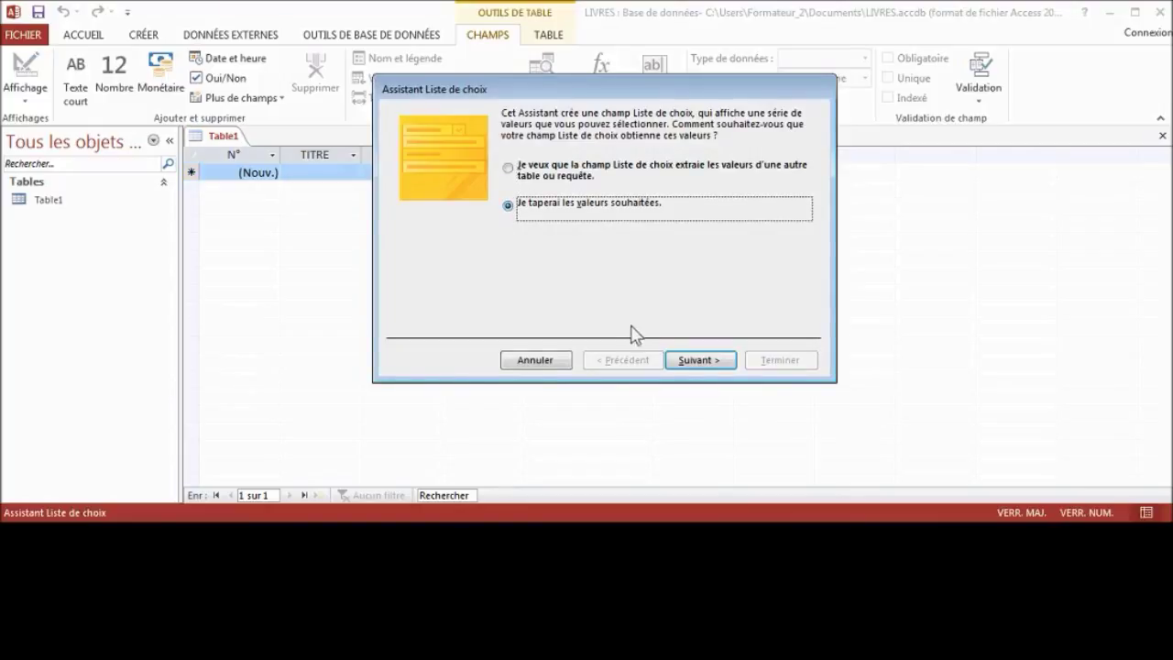
pyautogui.click(702, 360)
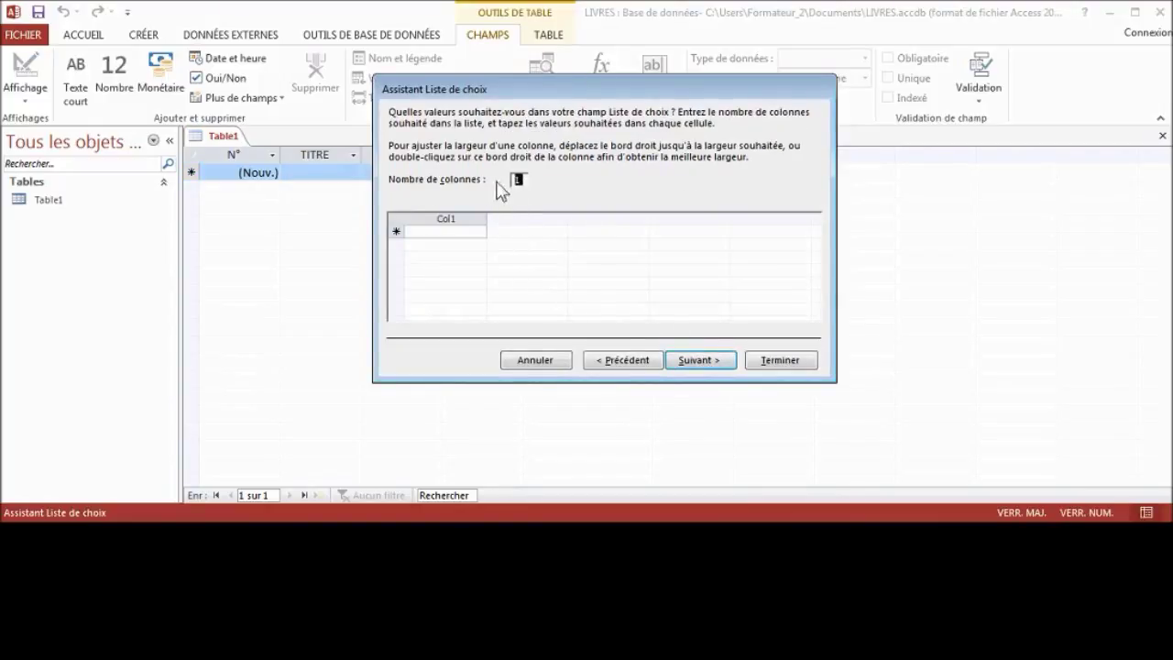
pyautogui.click(448, 232)
pyautogui.write('ANG')
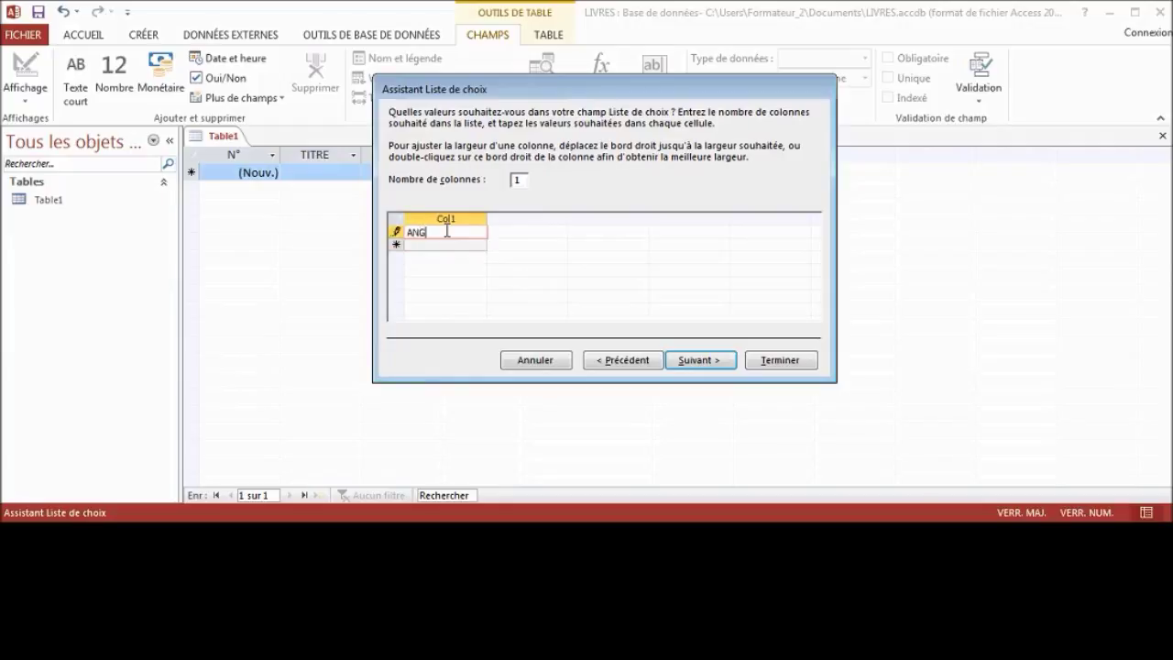
pyautogui.press('Return')
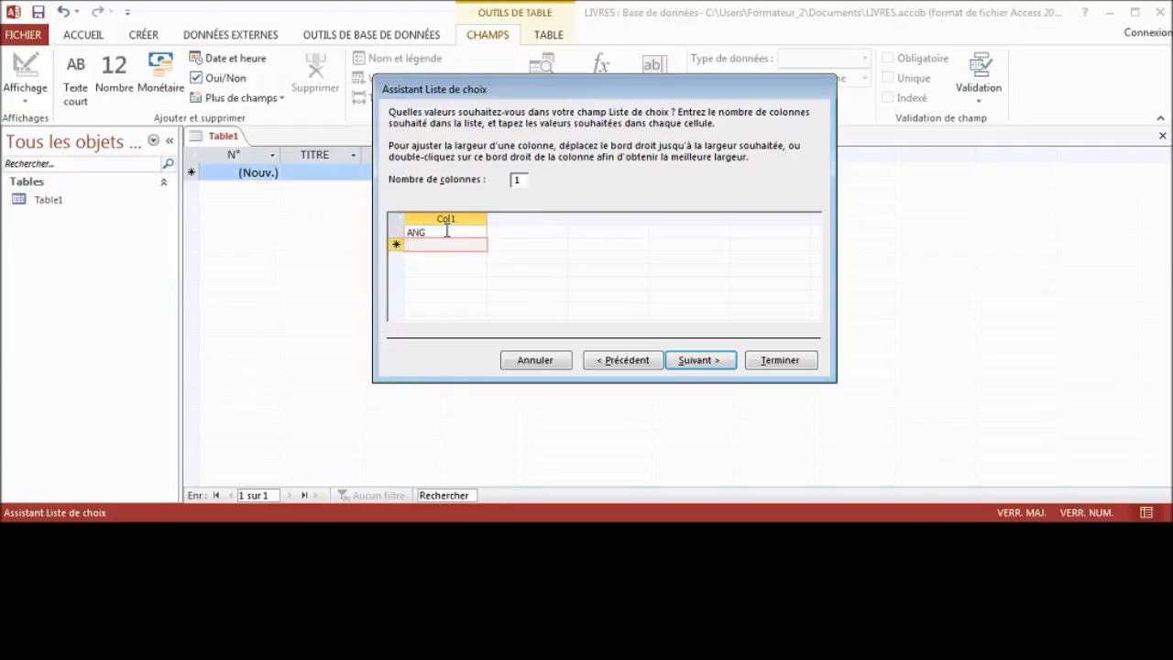
pyautogui.write('ARA')
pyautogui.press('Return')
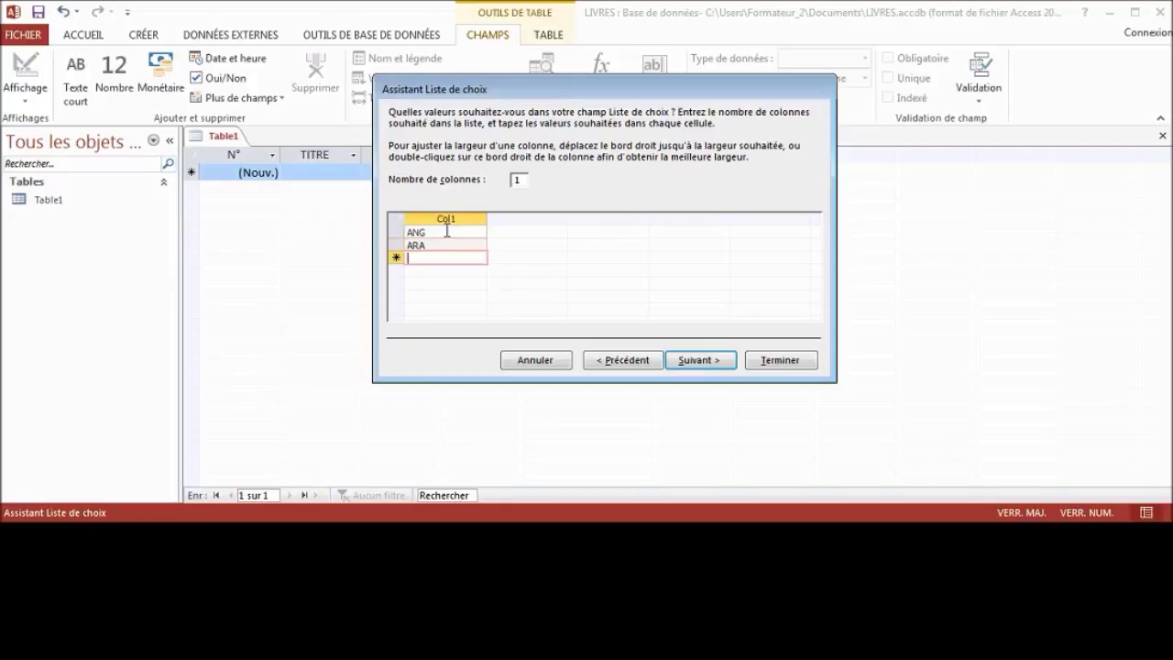
pyautogui.write('FRA')
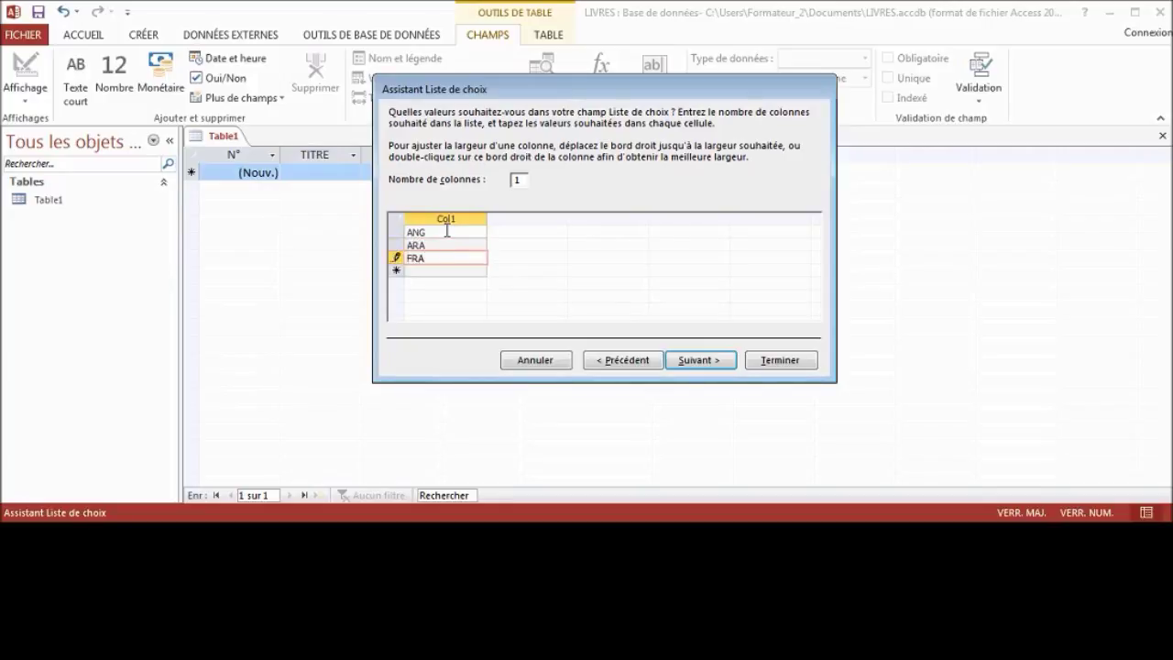
pyautogui.press('Return')
pyautogui.write('POR')
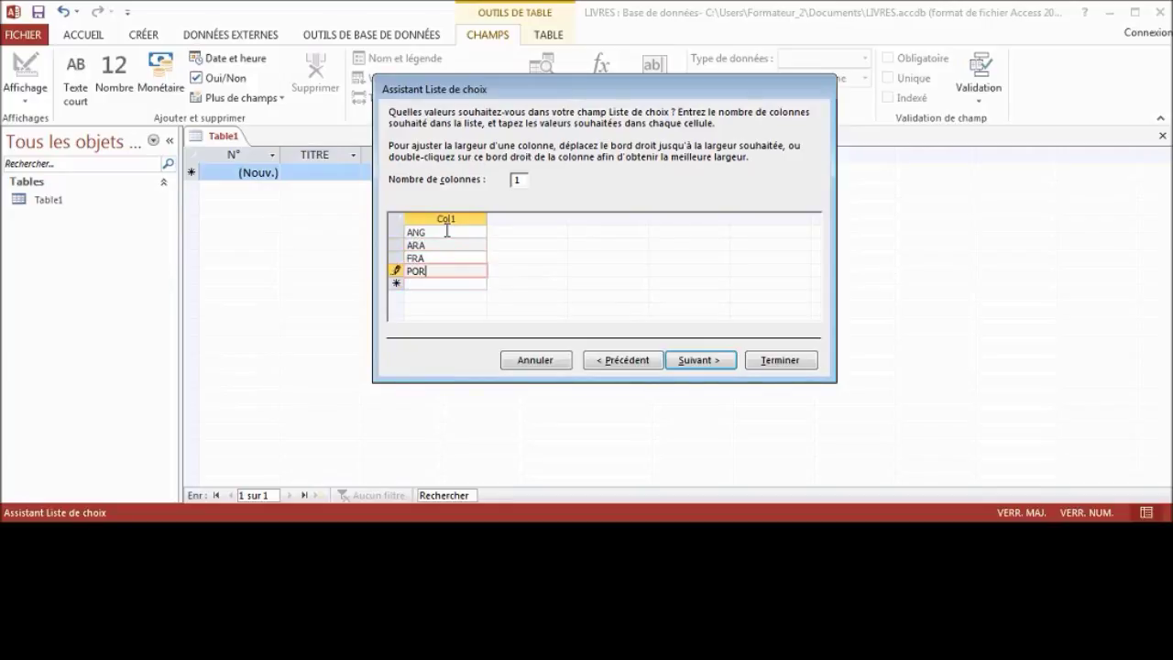
pyautogui.press('Return')
pyautogui.write('E')
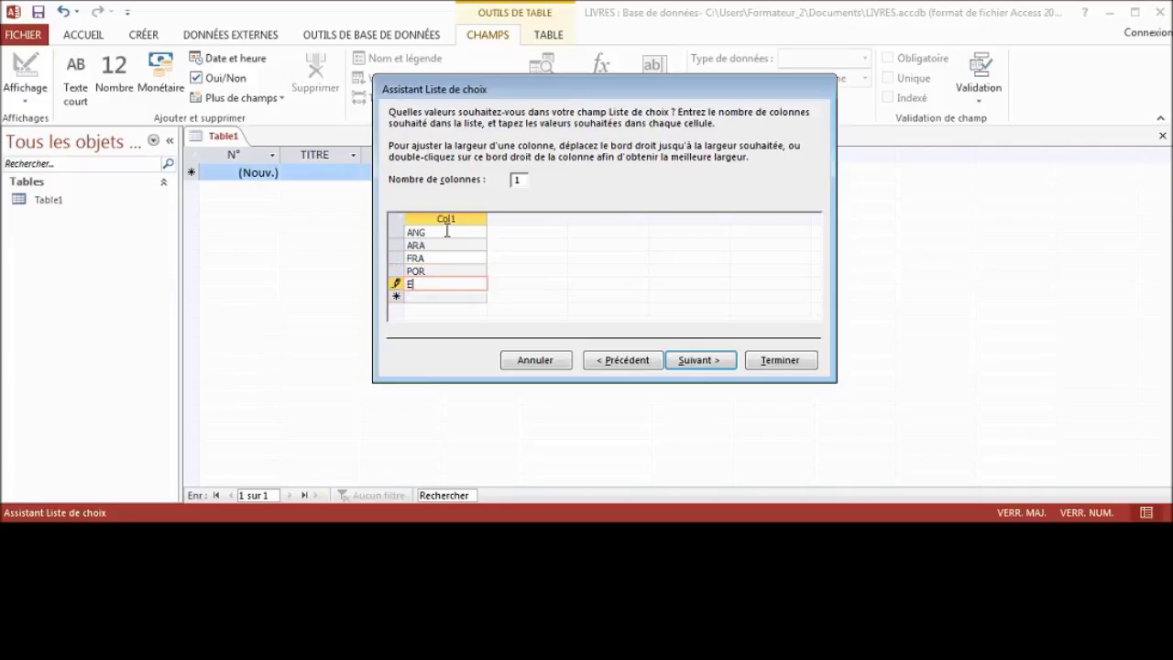
pyautogui.write('SP')
pyautogui.click(702, 361)
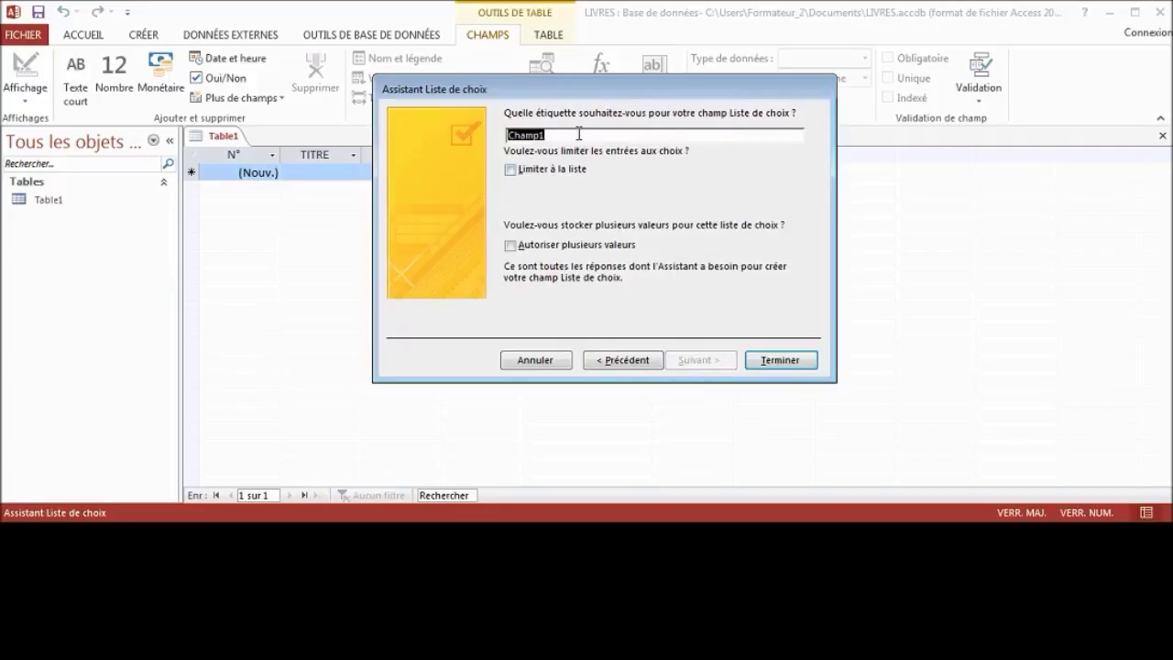
# Label the lookup field LANGUE, finish the wizard and save the table as Table1.
pyautogui.write('LANGUE')
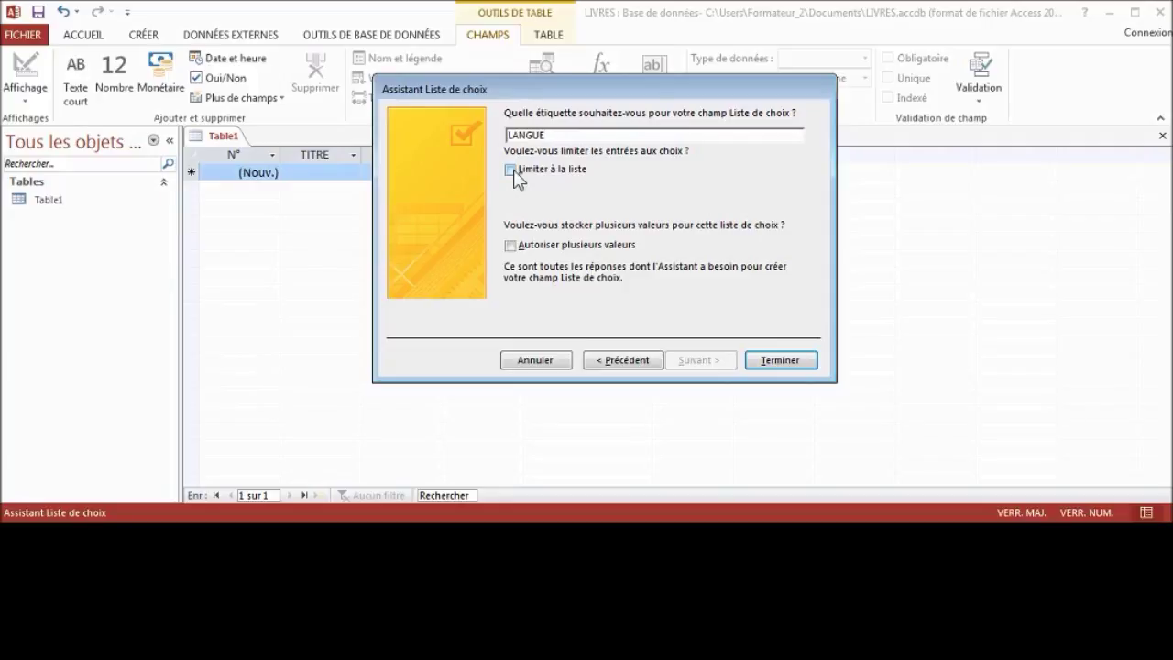
pyautogui.click(777, 361)
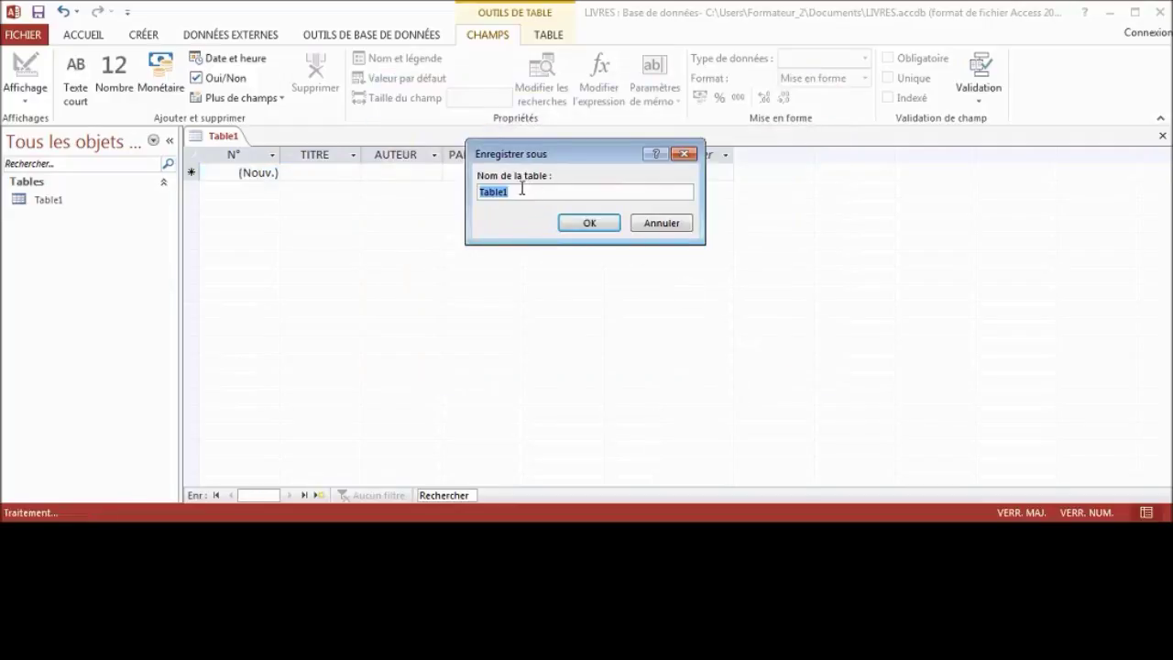
pyautogui.click(593, 224)
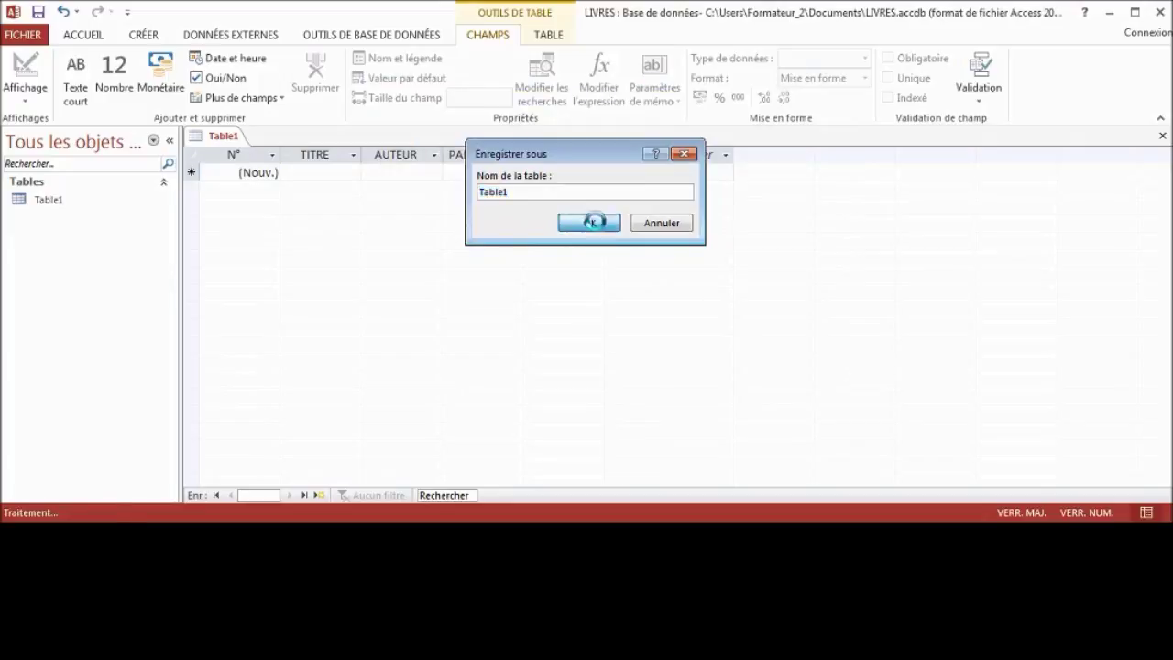
# Start a lookup list field after LANGUE that uses self-entered values.
pyautogui.click(726, 158)
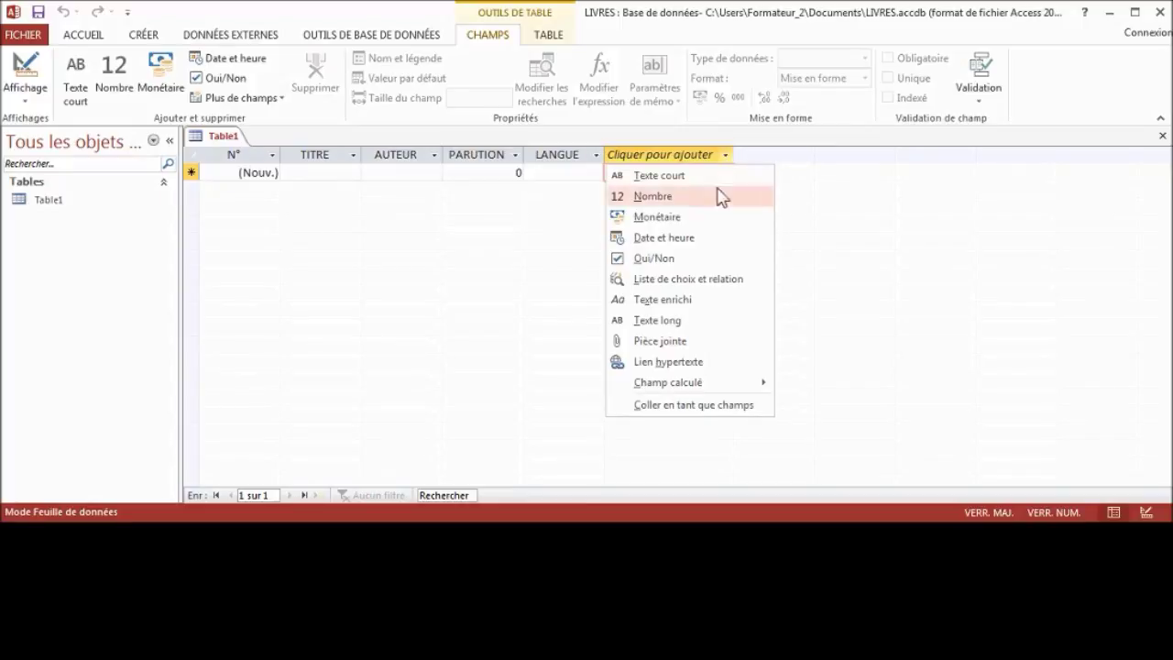
pyautogui.click(663, 284)
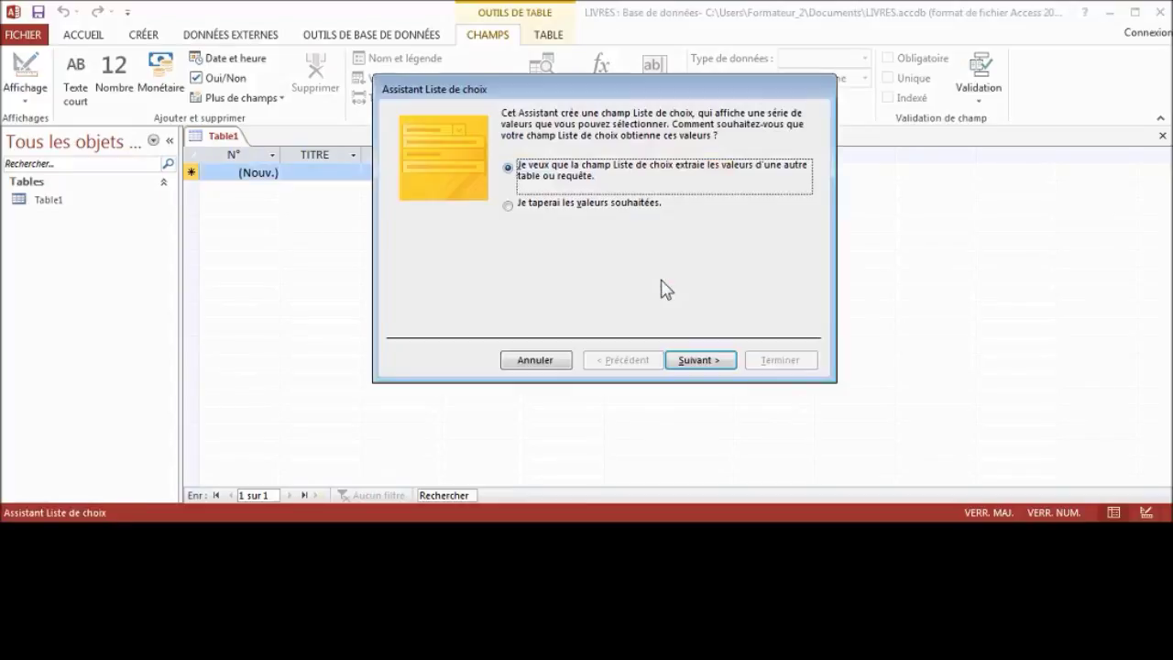
pyautogui.click(516, 206)
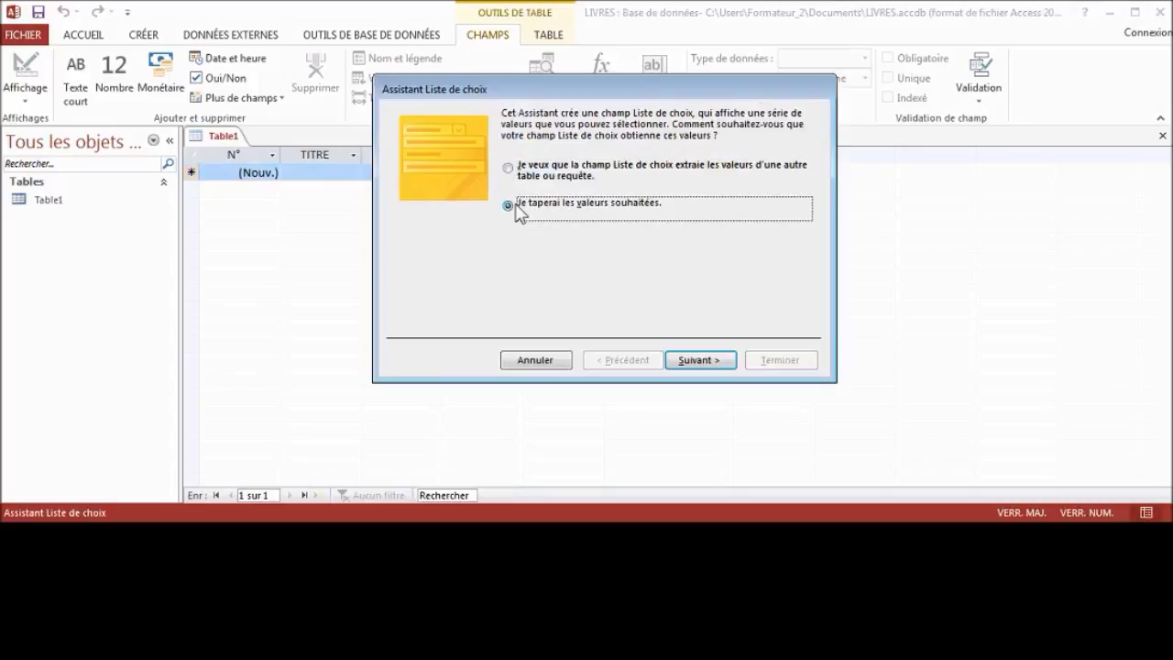
pyautogui.click(699, 360)
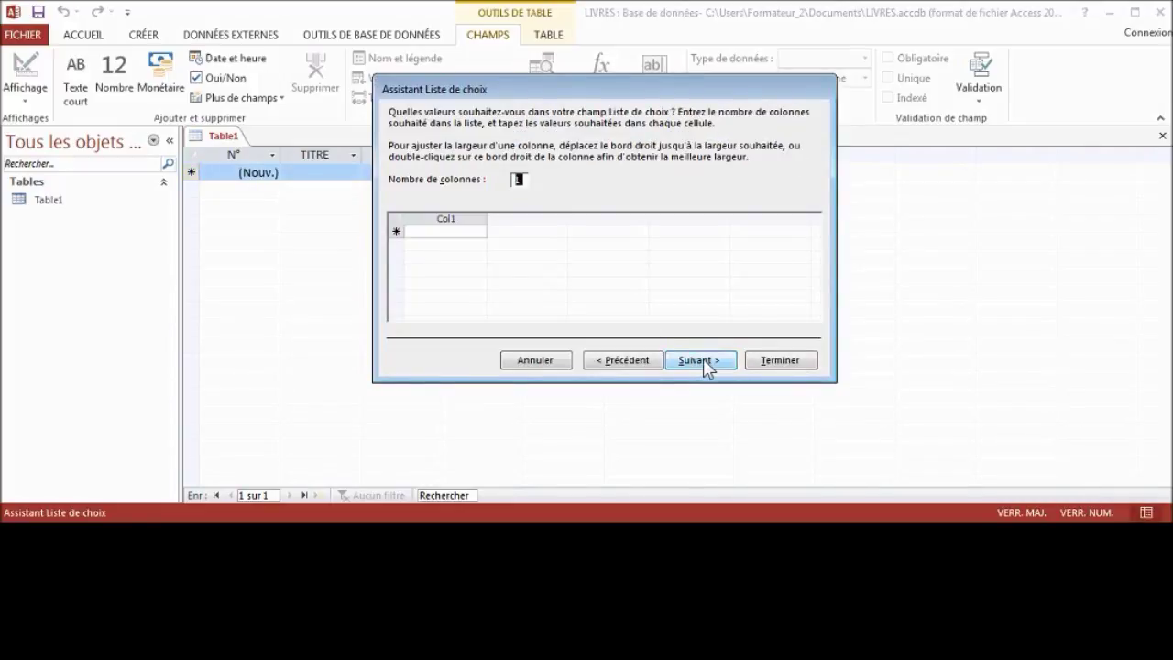
# Enter Conte, Fantastique, Roman and Policier as the lookup list's values in a single column and accept them.
pyautogui.click(428, 233)
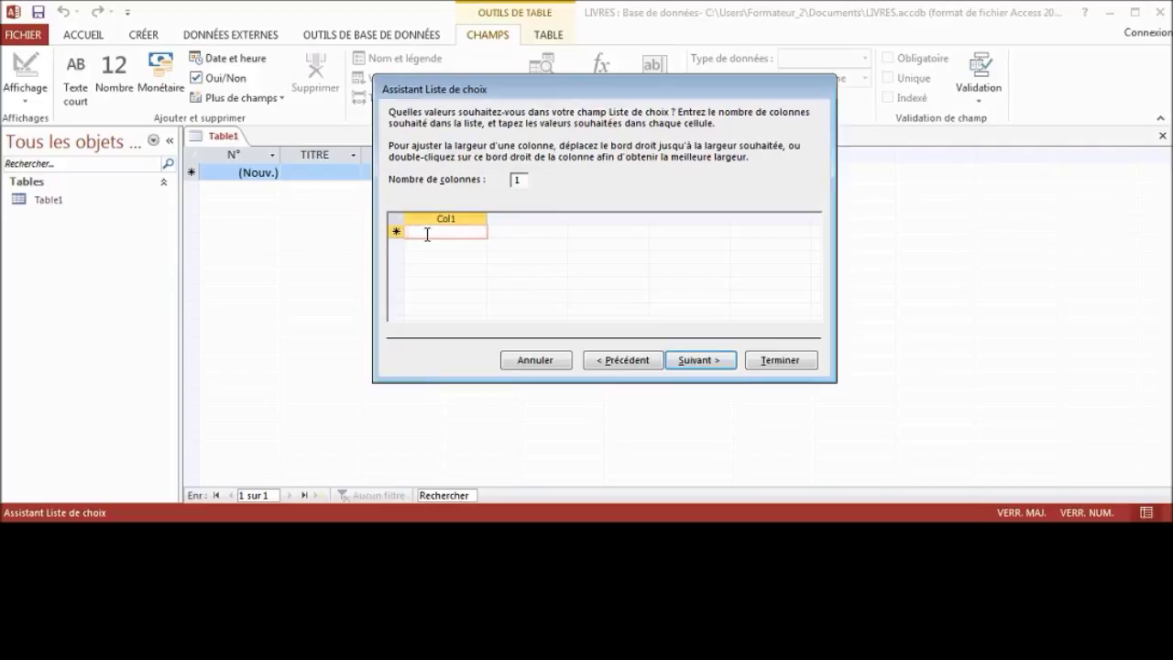
pyautogui.press('capslock')
pyautogui.write('Cont')
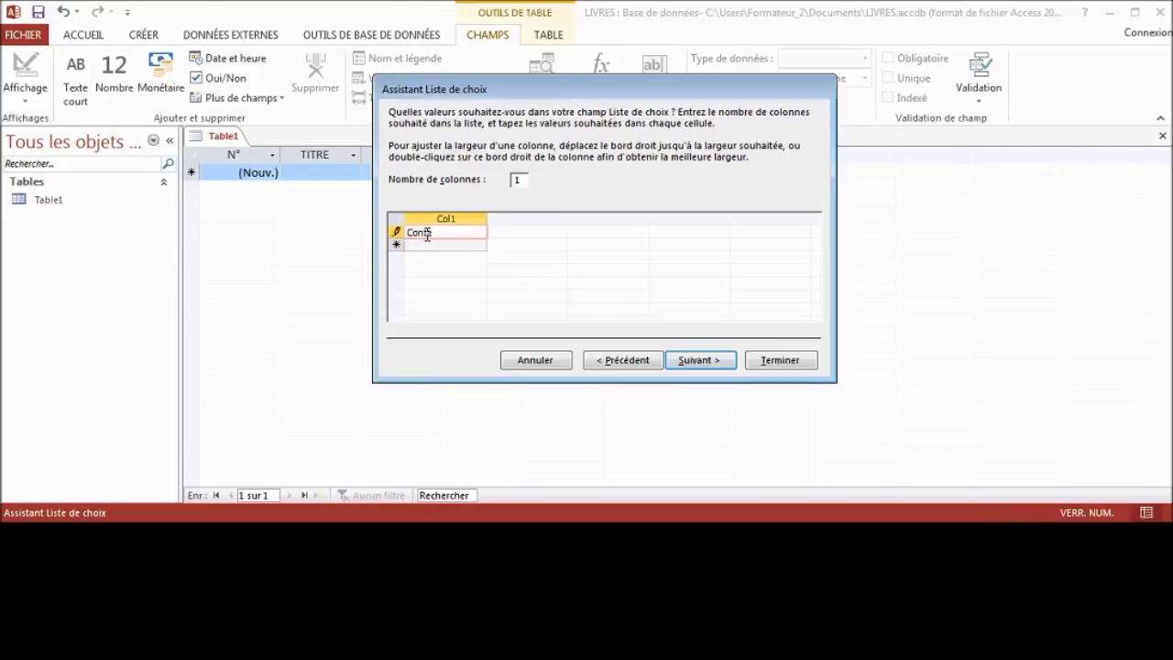
pyautogui.press('Return')
pyautogui.write('Fa')
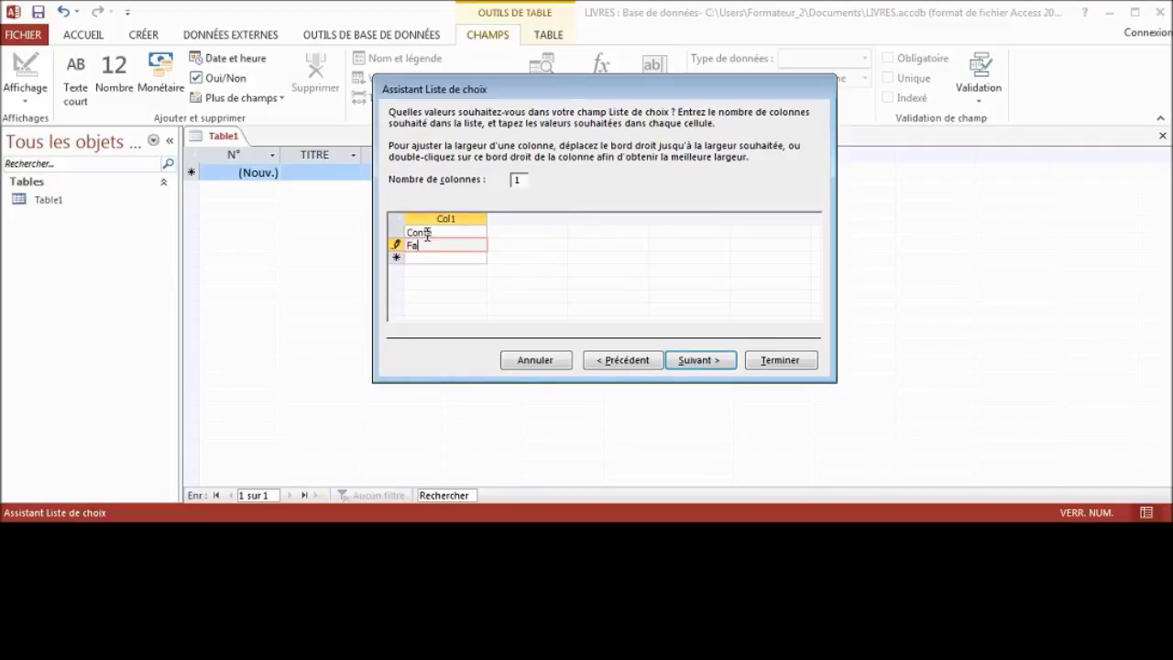
pyautogui.write('ntastique')
pyautogui.press('Return')
pyautogui.write('Roman')
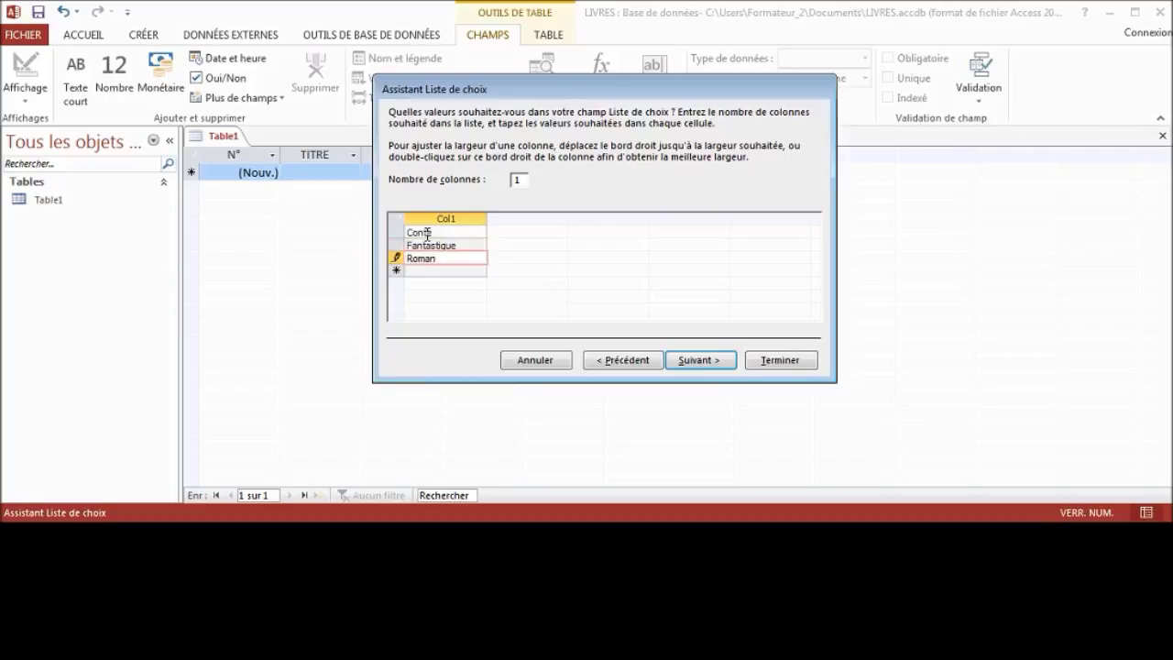
pyautogui.press('Return')
pyautogui.write('Policier')
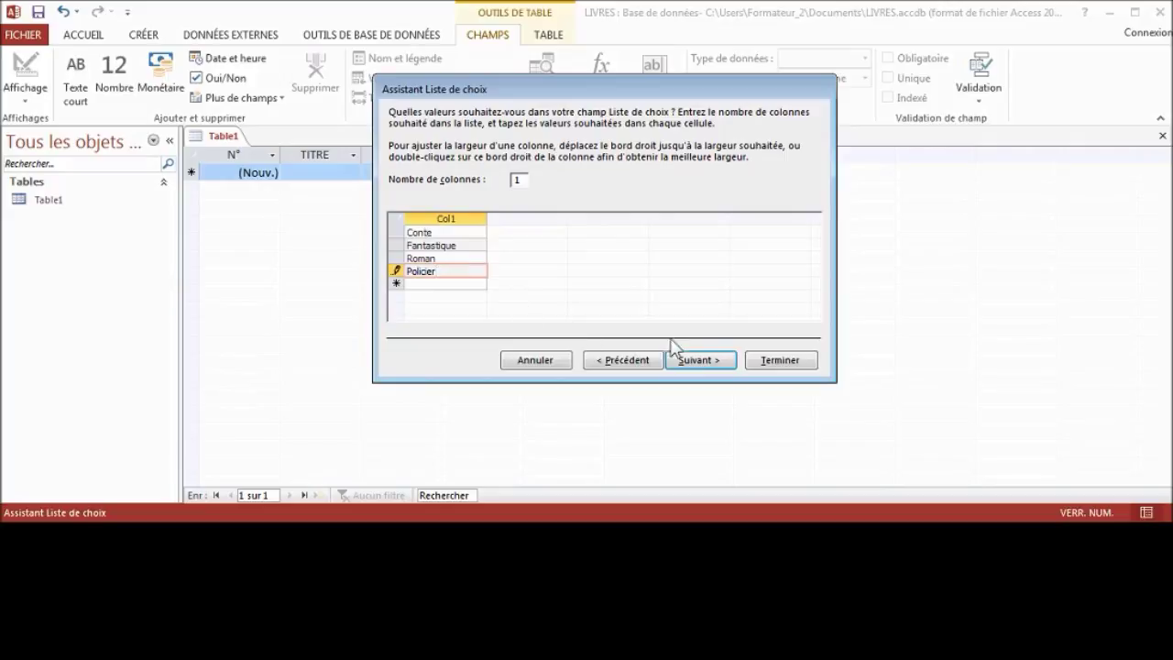
pyautogui.click(707, 361)
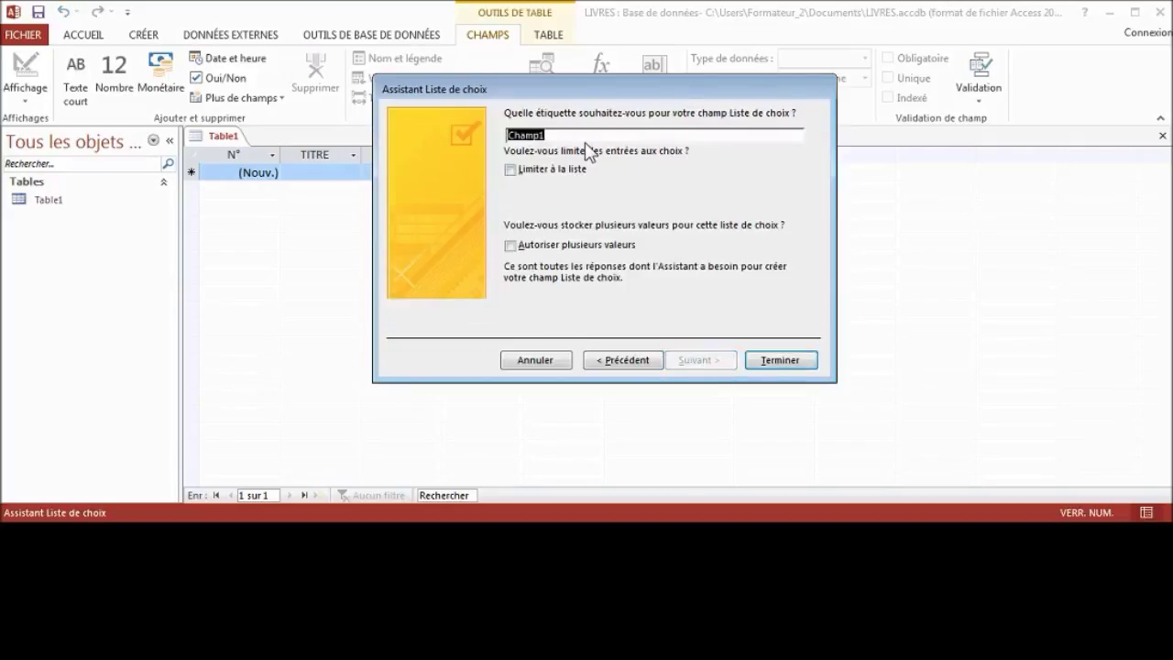
# Label the lookup field GENRE and finish the wizard.
pyautogui.write('GENRE')
pyautogui.click(779, 360)
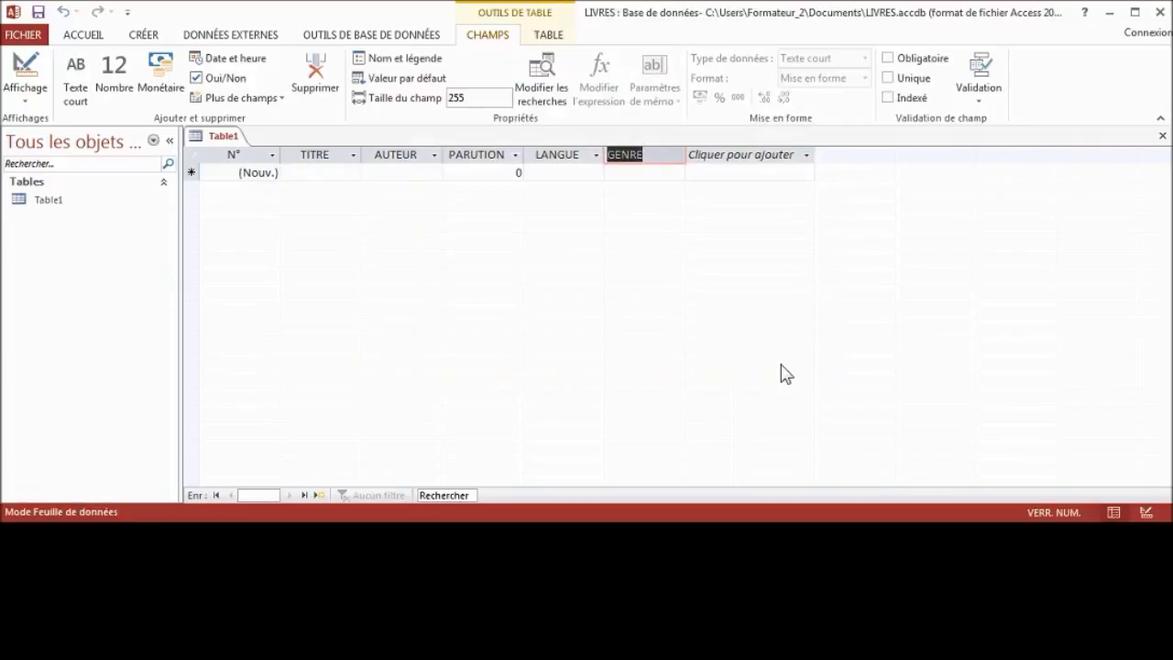
pyautogui.press('Return')
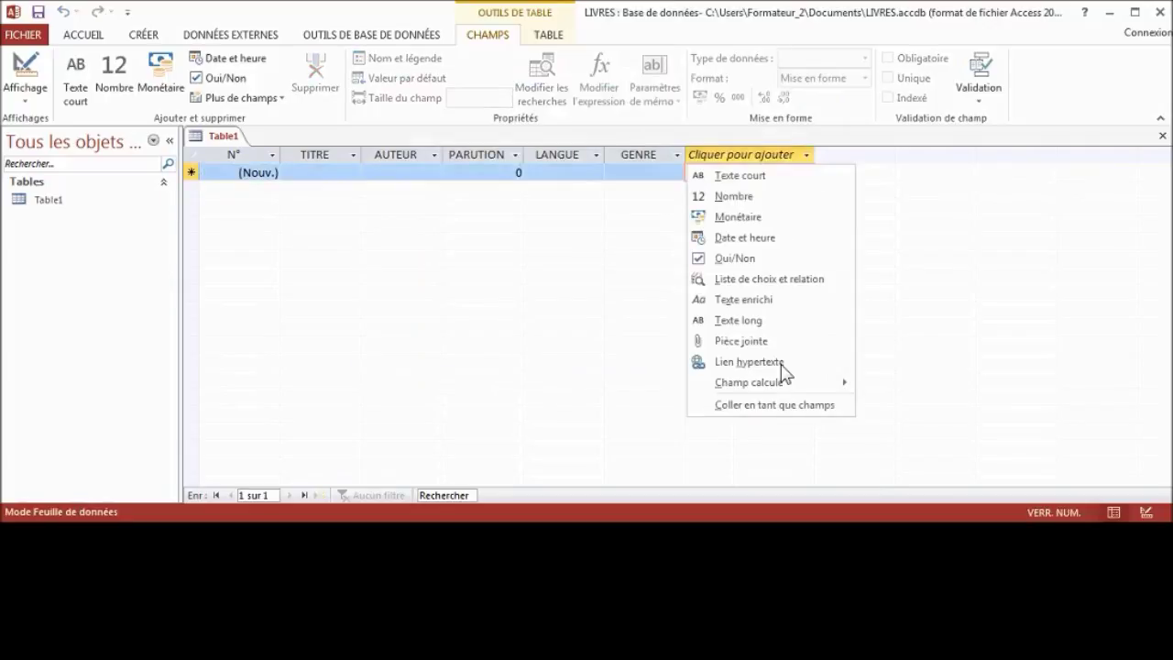
# Add a Yes/No field named Vivant after GENRE.
pyautogui.click(743, 260)
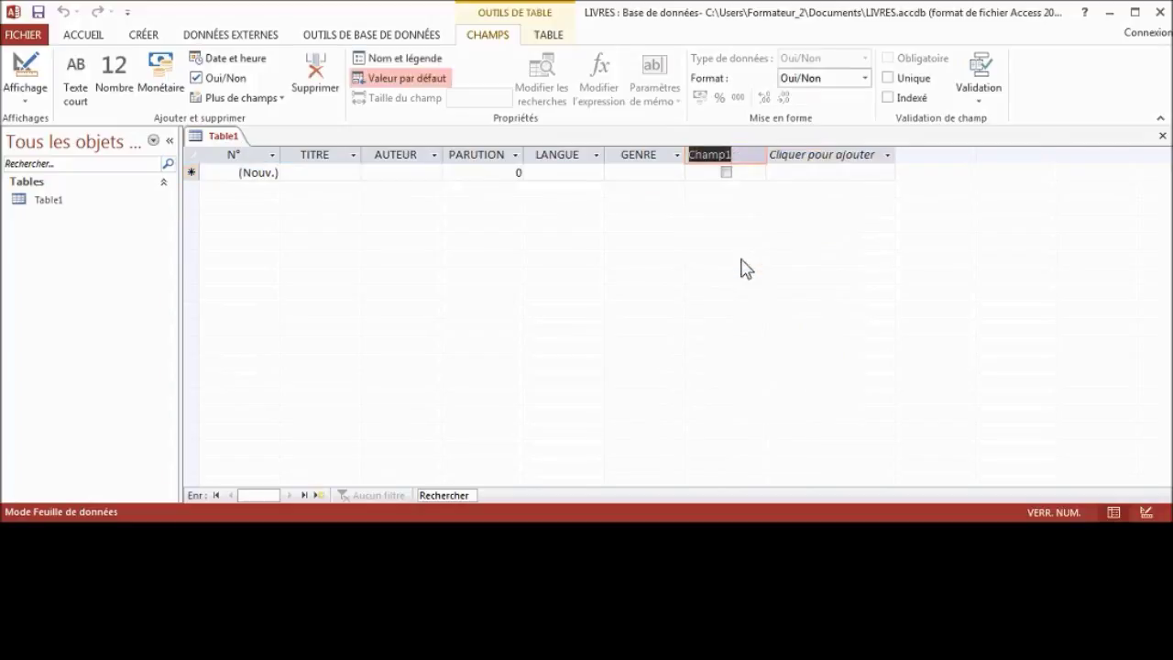
pyautogui.write('Vivant')
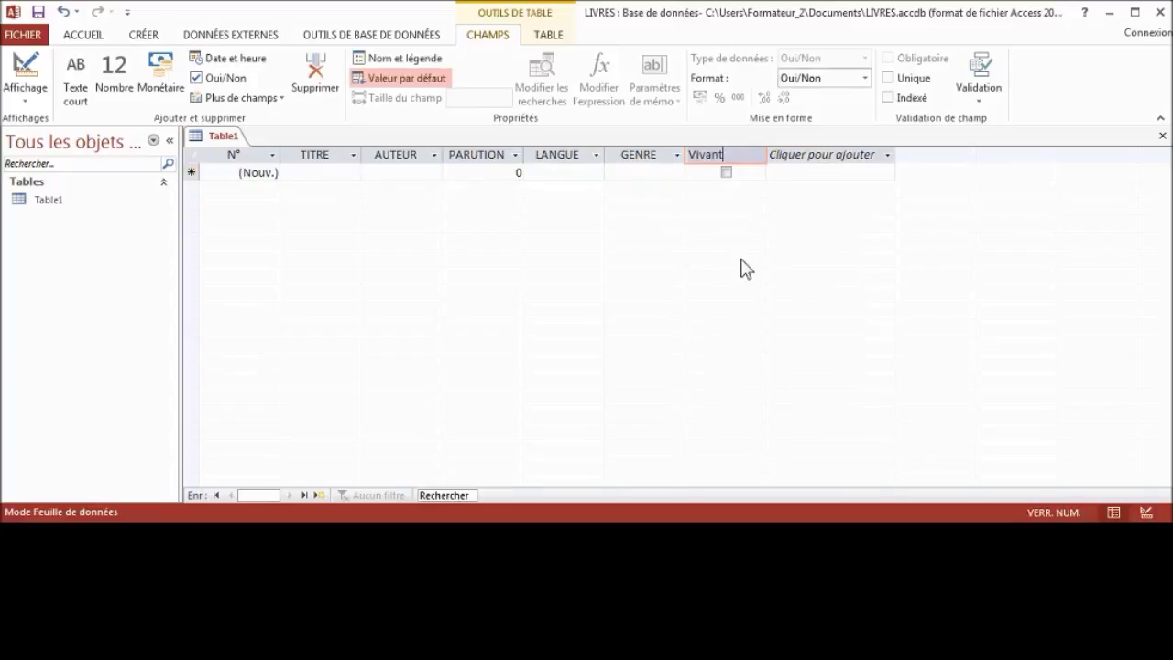
pyautogui.press('Return')
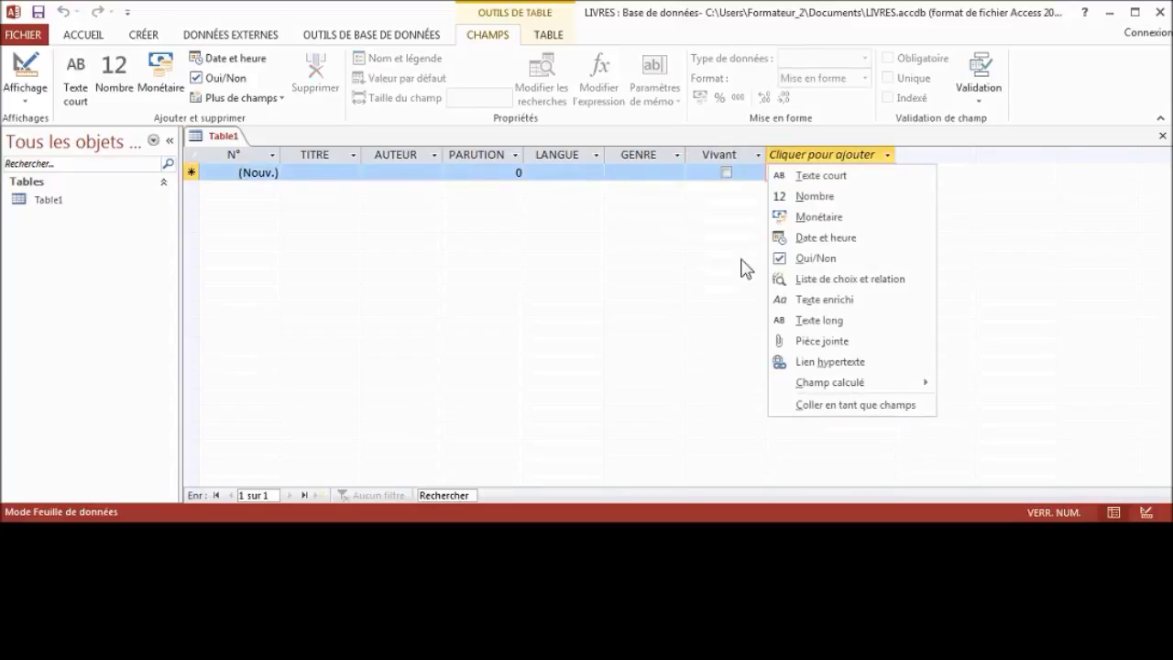
# Add two number fields named Naissance and Décès after Vivant.
pyautogui.click(825, 197)
pyautogui.write('Nai')
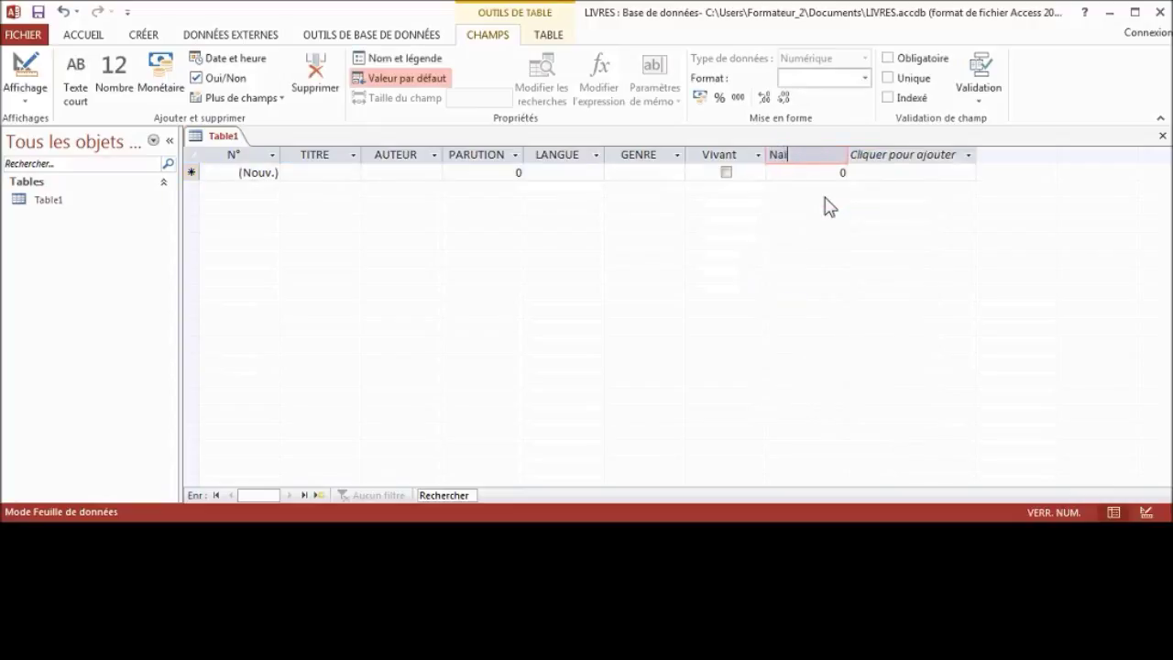
pyautogui.write('ssance')
pyautogui.press('Return')
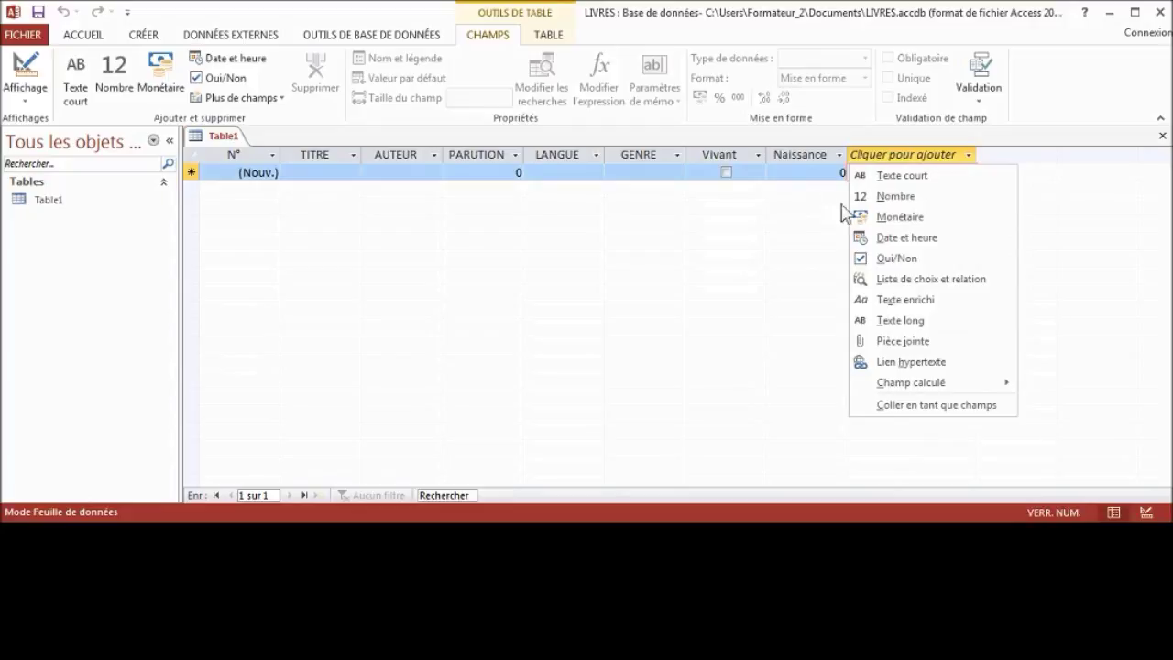
pyautogui.click(896, 198)
pyautogui.write('D')
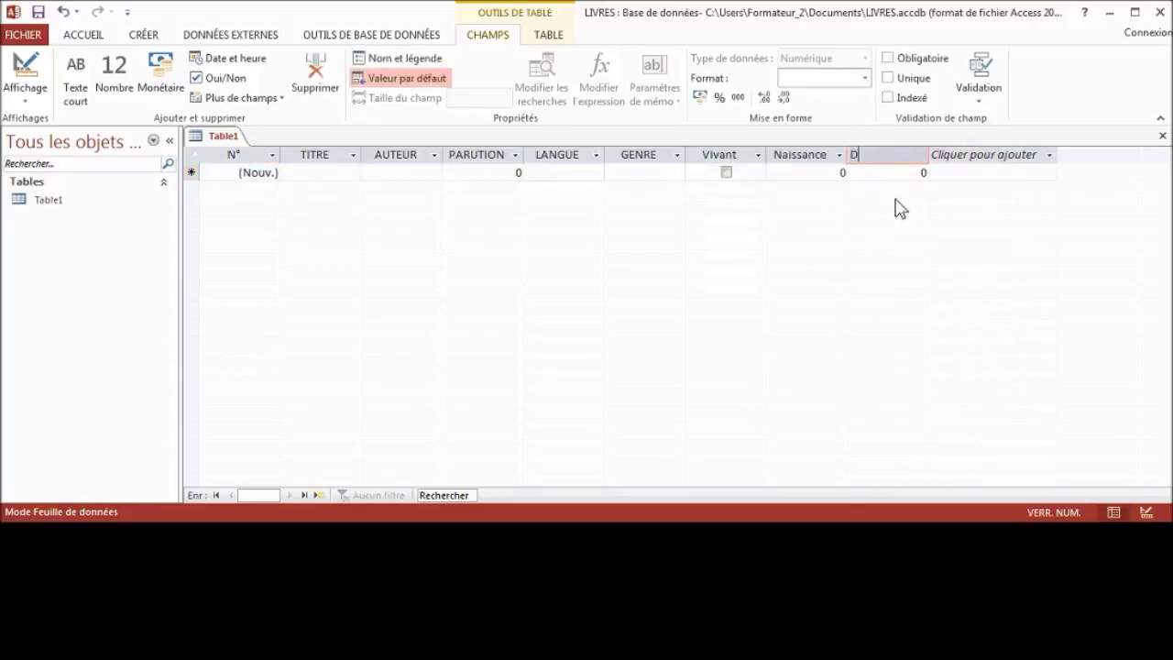
pyautogui.write('écès')
pyautogui.press('Return')
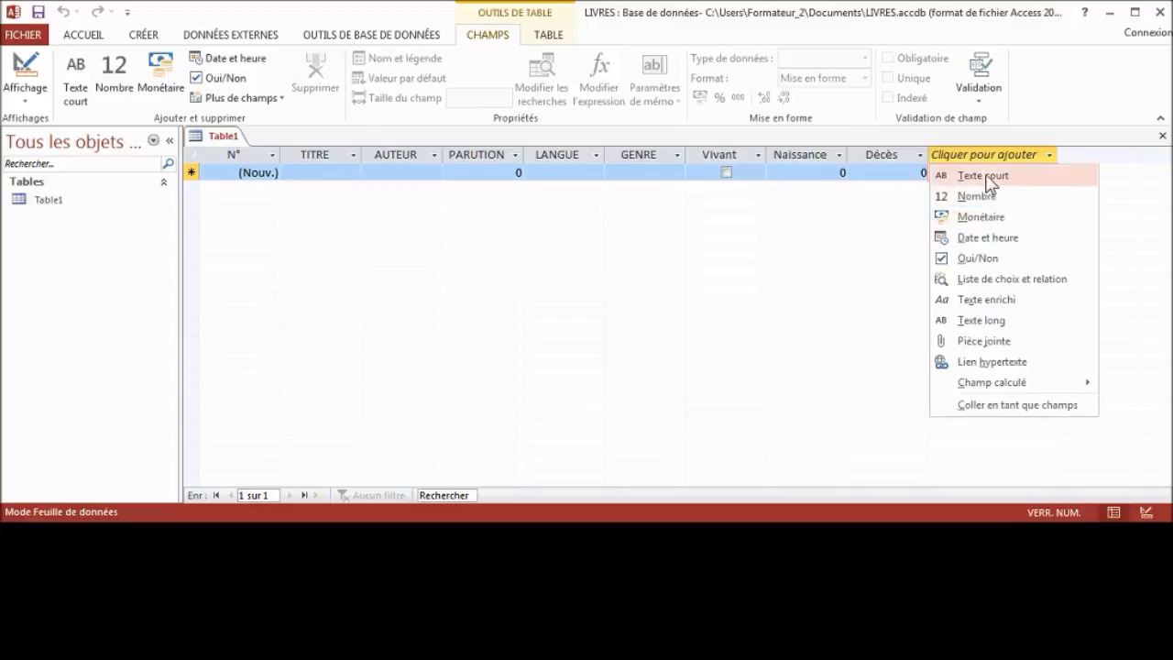
# Start another lookup list field after Décès, choosing to supply the list values manually.
pyautogui.click(996, 278)
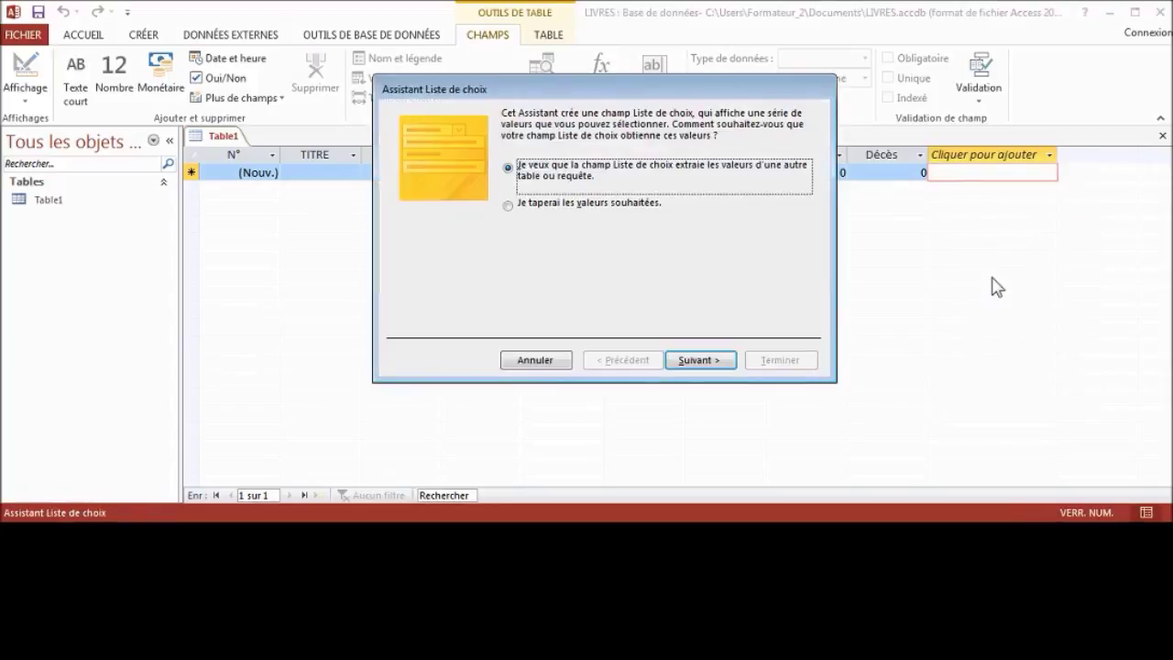
pyautogui.click(509, 206)
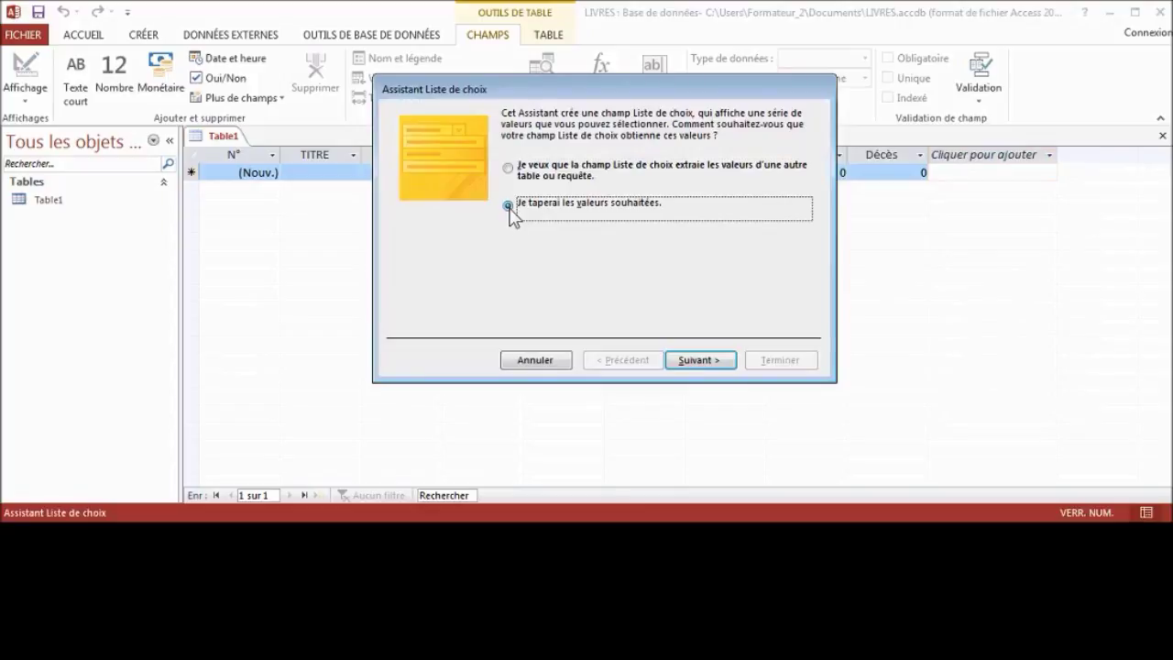
pyautogui.click(708, 360)
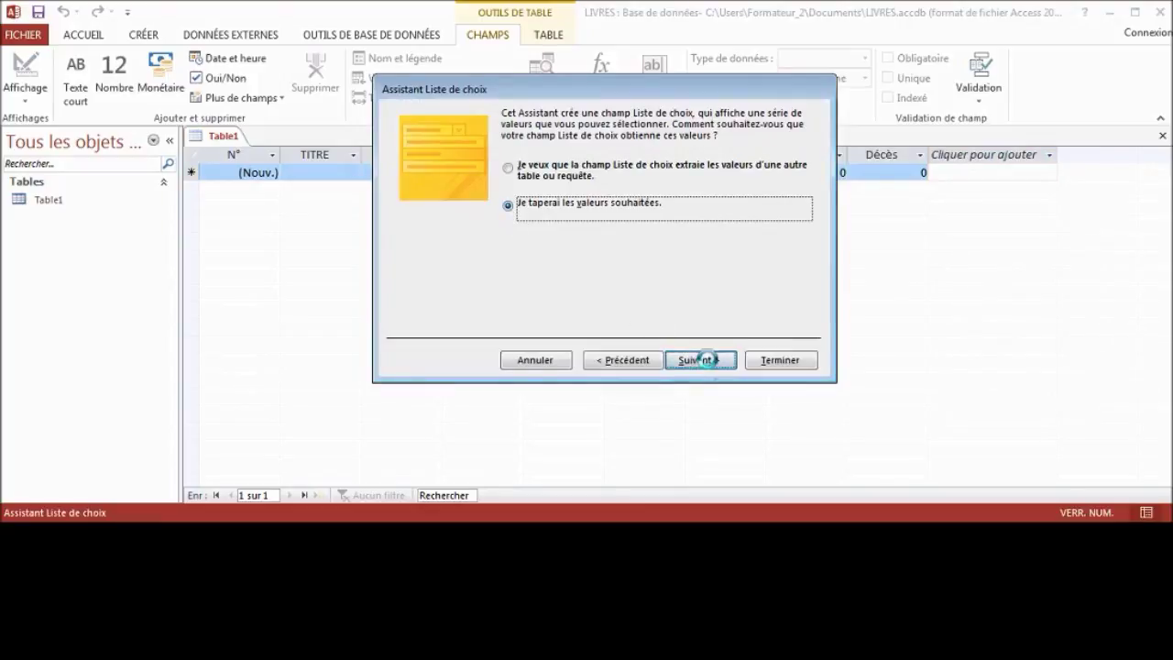
# Fill the lookup list's single column with ANG, BEL, FRA, BRA, USA, ALL, TCH and LIB, and accept the values.
pyautogui.click(431, 233)
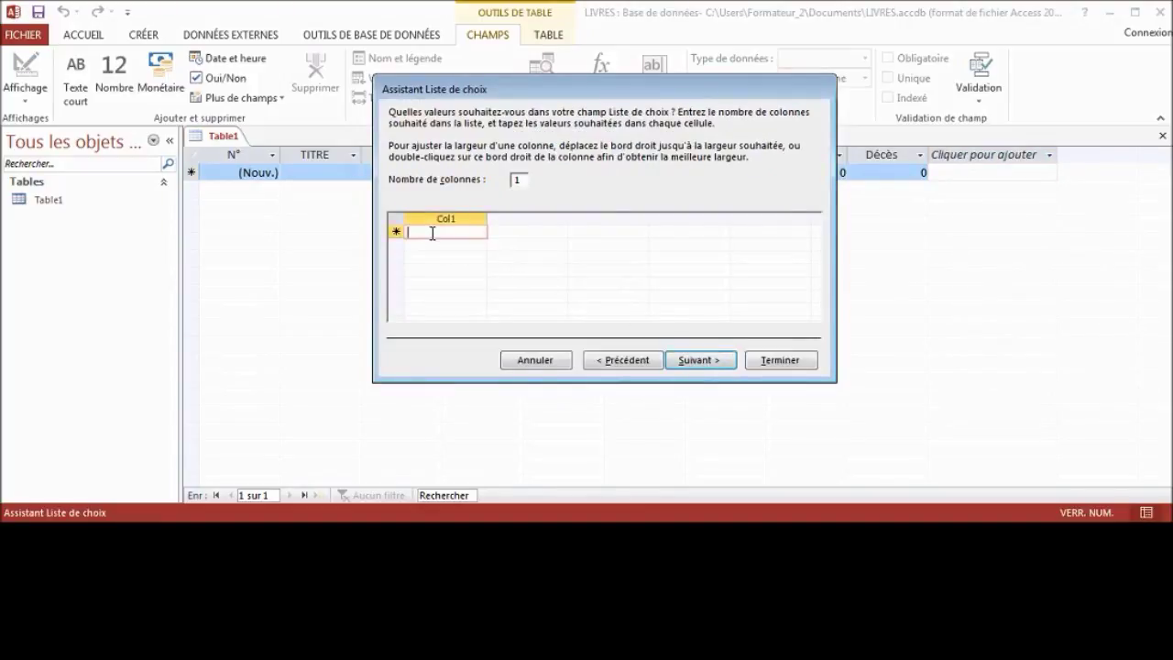
pyautogui.press('capslock')
pyautogui.write('A')
pyautogui.press('BackSpace')
pyautogui.press('capslock')
pyautogui.write('AN')
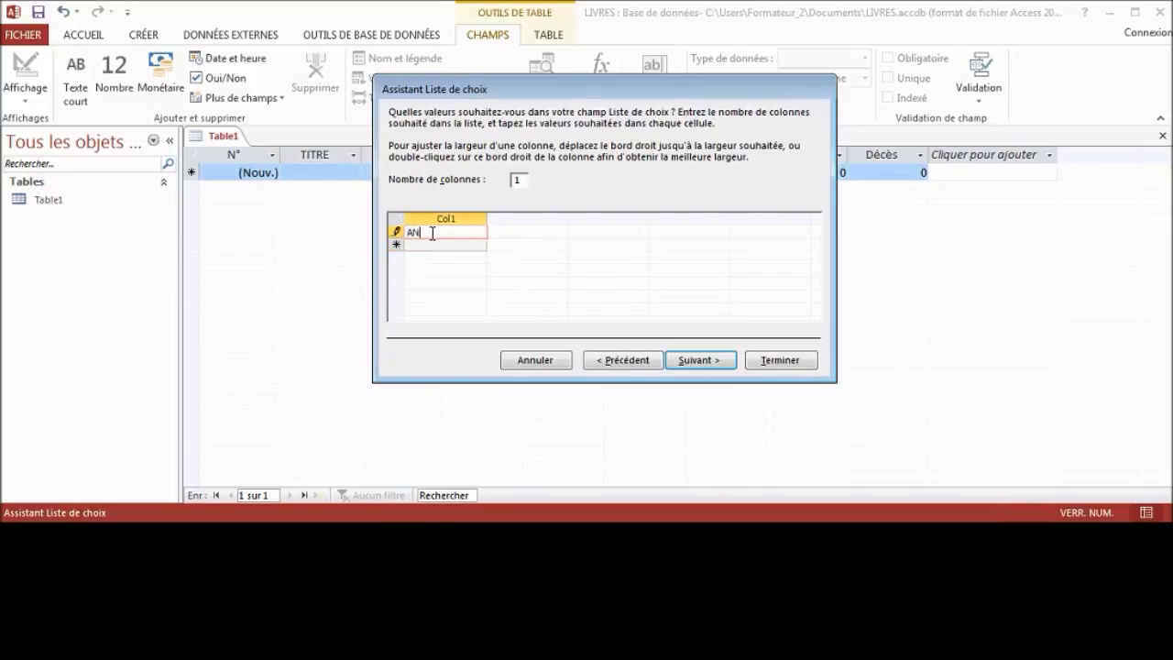
pyautogui.write('G')
pyautogui.press('Tab')
pyautogui.write('BEL')
pyautogui.press('Tab')
pyautogui.write('FRA')
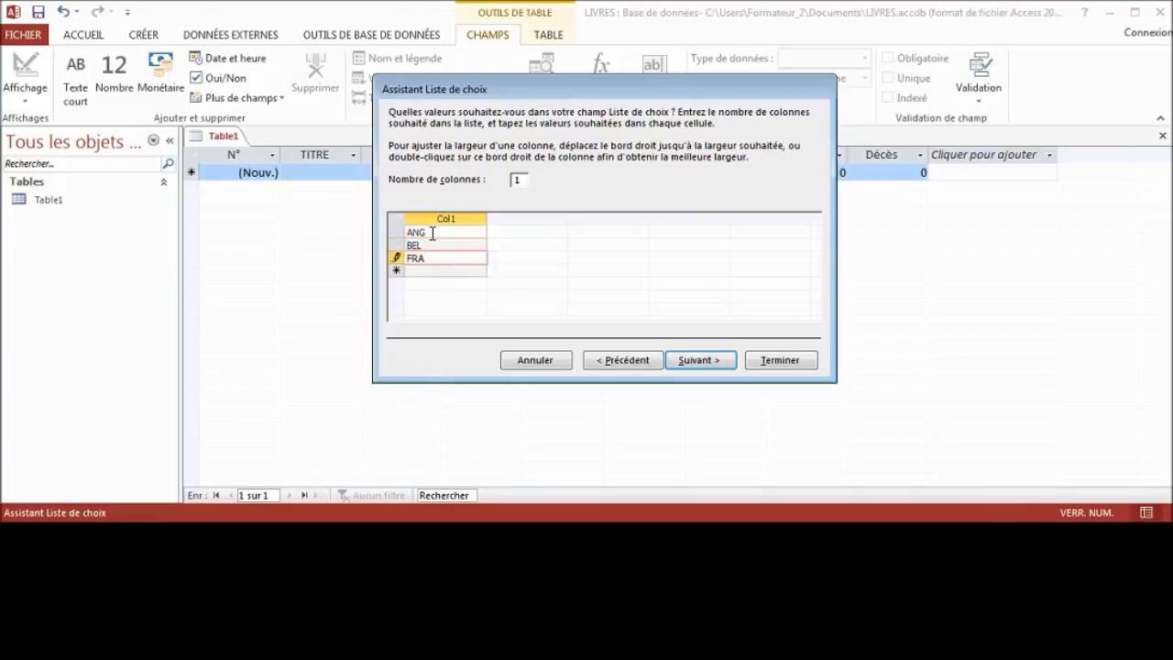
pyautogui.press('Tab')
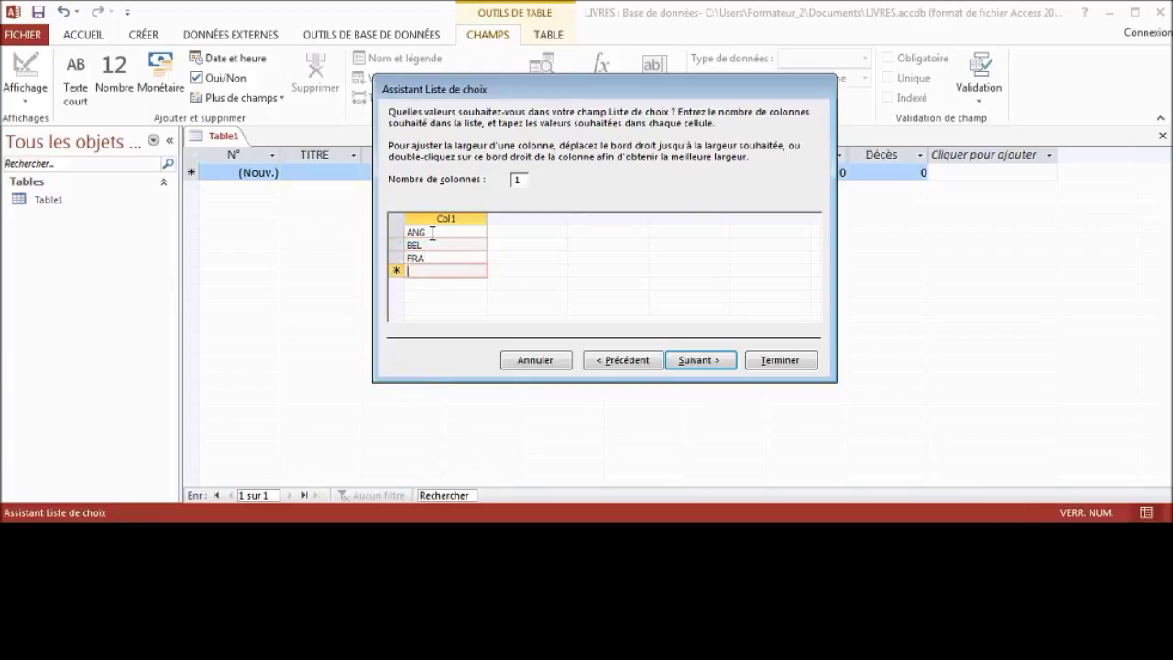
pyautogui.write('BRA')
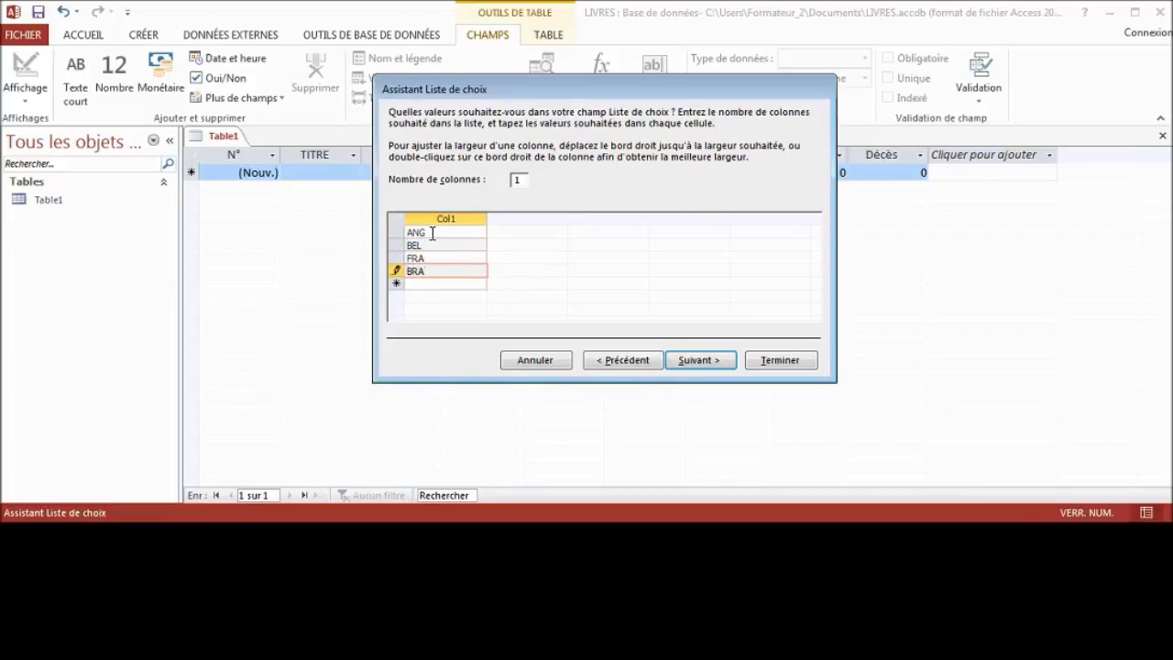
pyautogui.press('Tab')
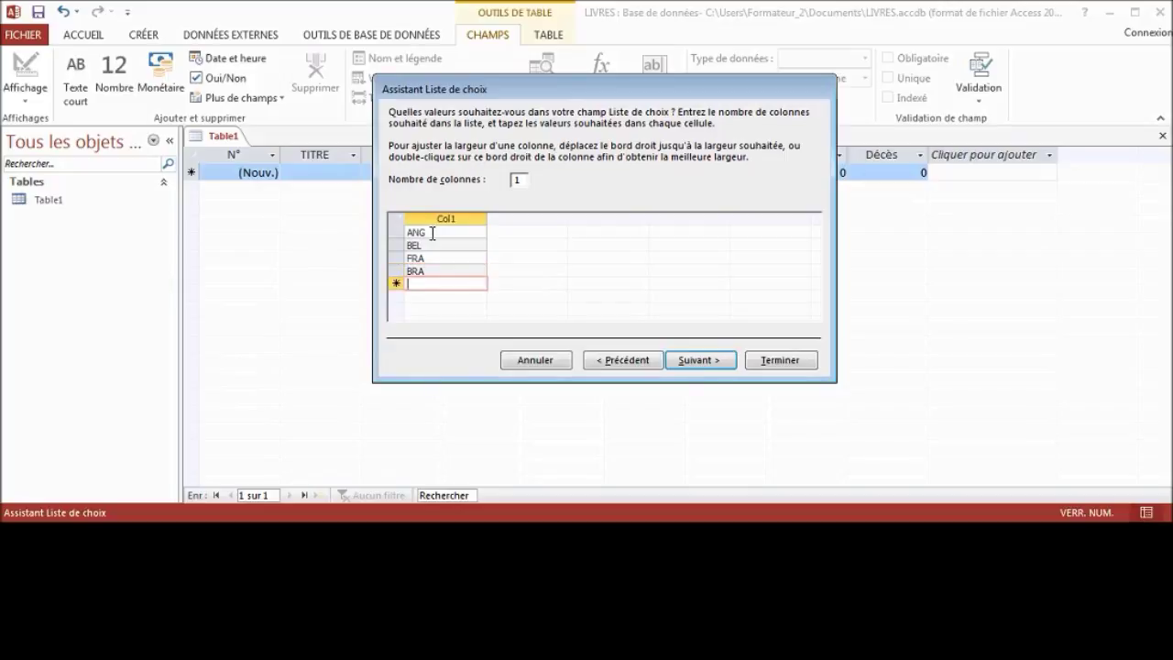
pyautogui.write('USA')
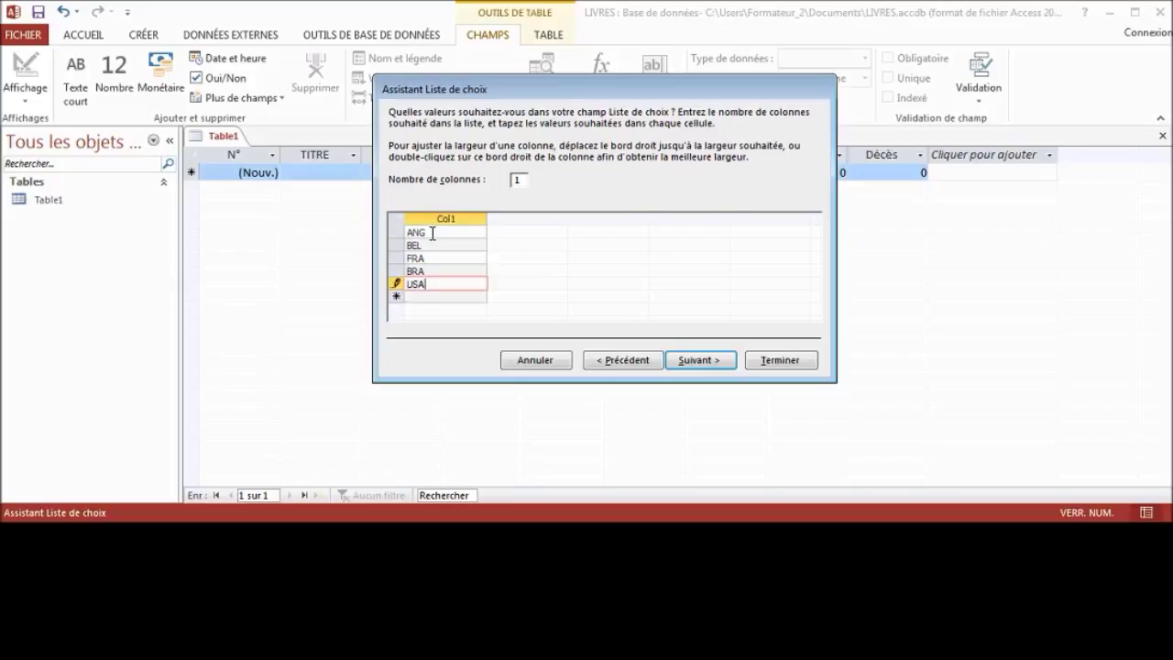
pyautogui.press('Tab')
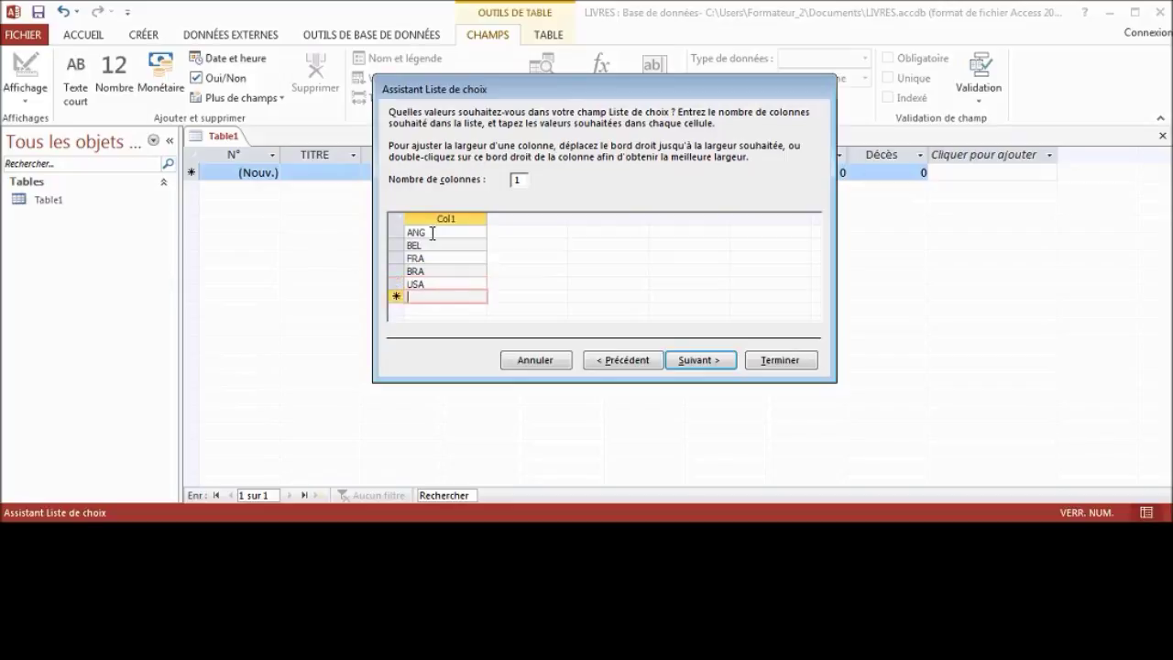
pyautogui.write('ALL')
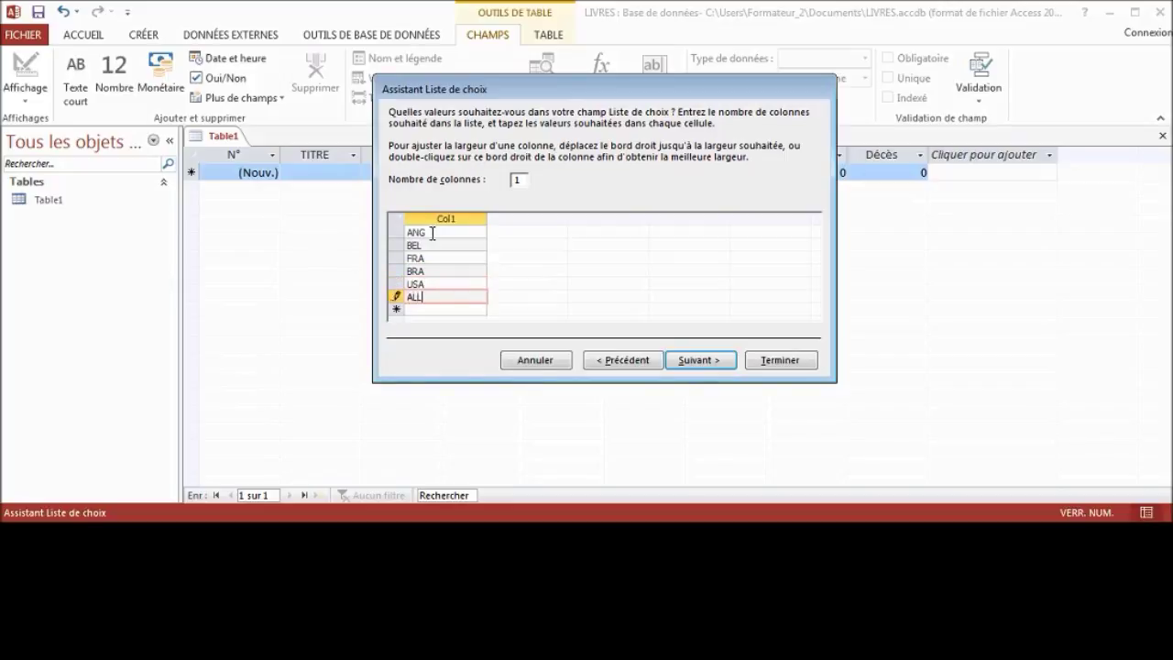
pyautogui.press('Tab')
pyautogui.write('TCH')
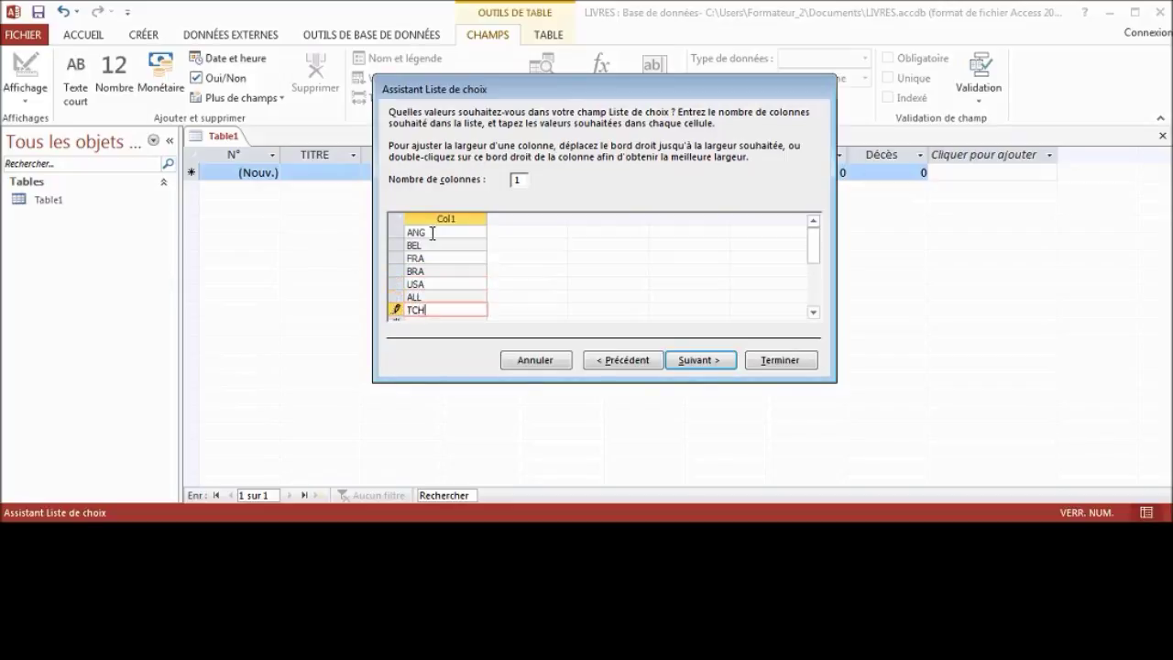
pyautogui.press('Tab')
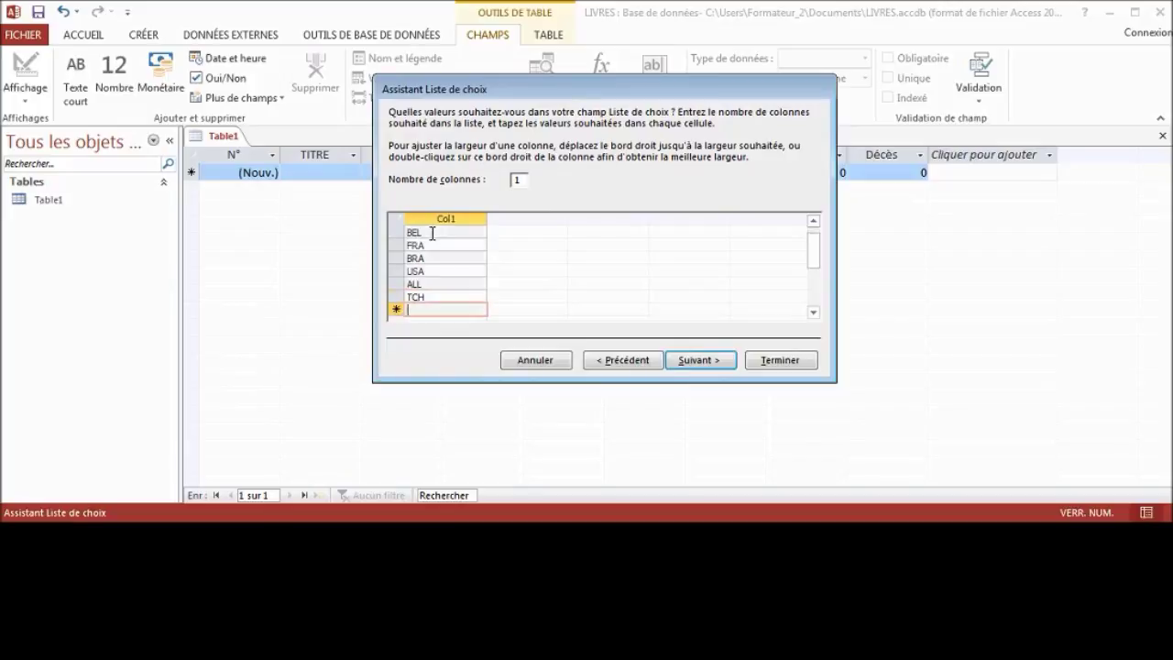
pyautogui.write('LIB')
pyautogui.press('Tab')
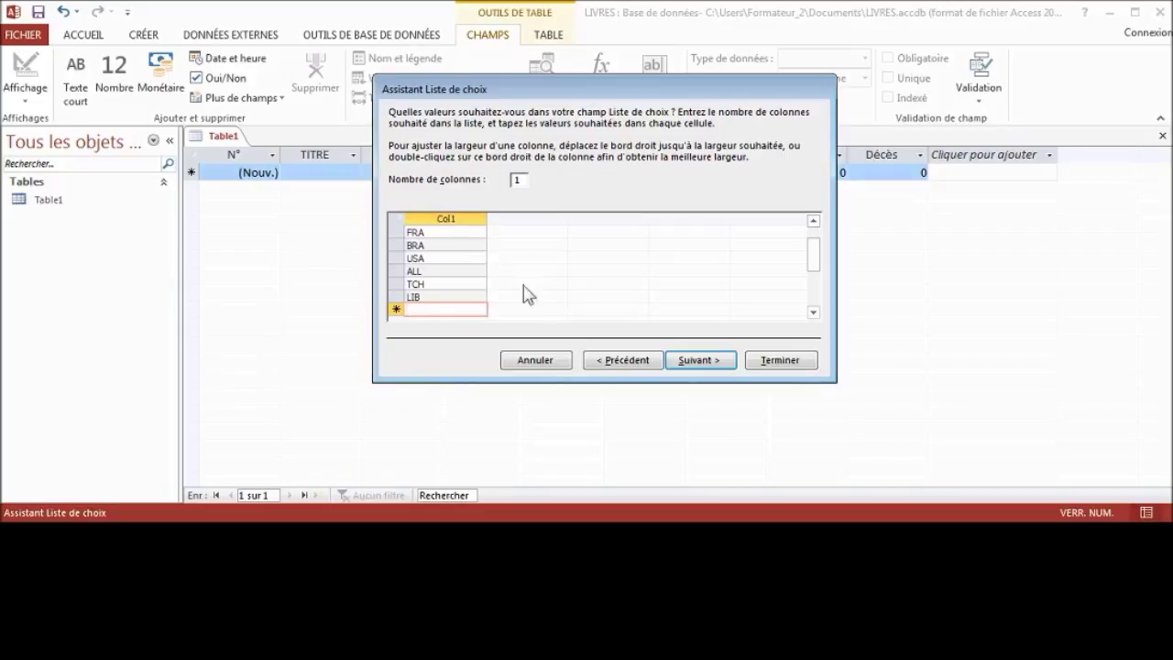
pyautogui.click(720, 363)
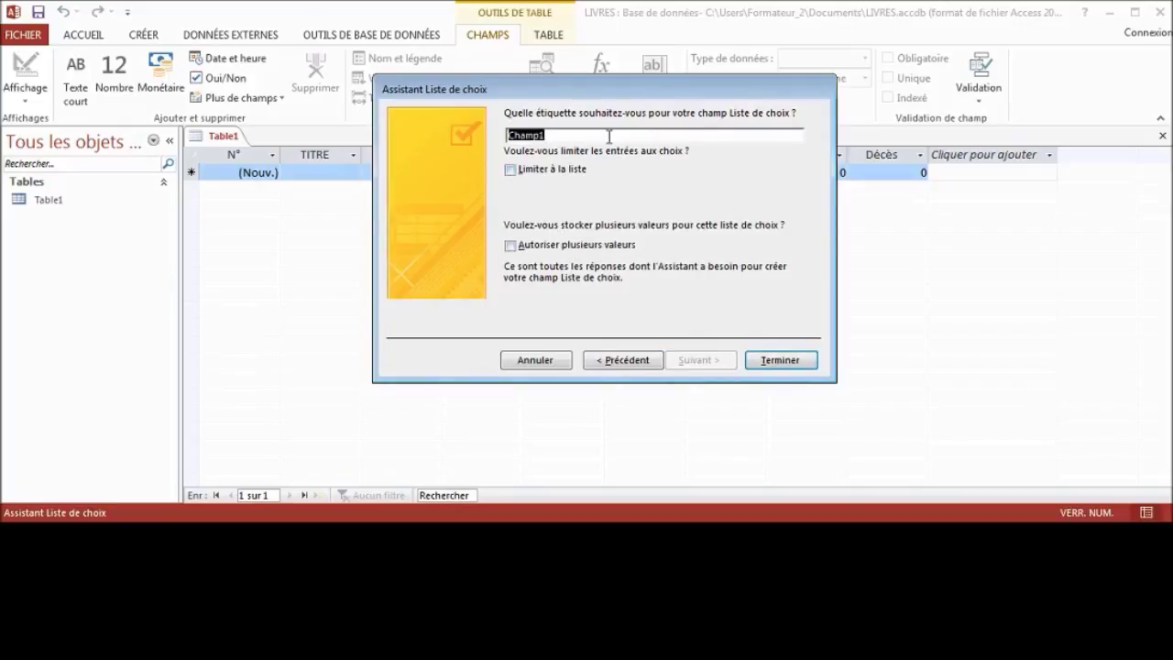
# Name the country-code lookup field NATIONALITE and finish creating it.
pyautogui.write('NATIONALITE')
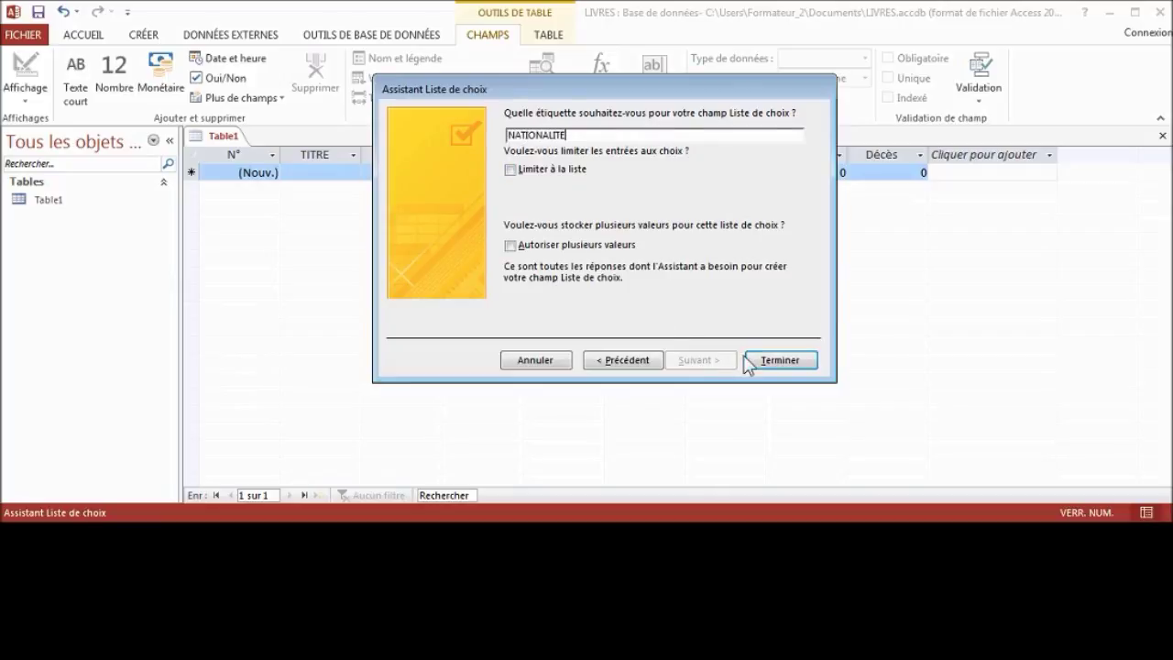
pyautogui.click(778, 360)
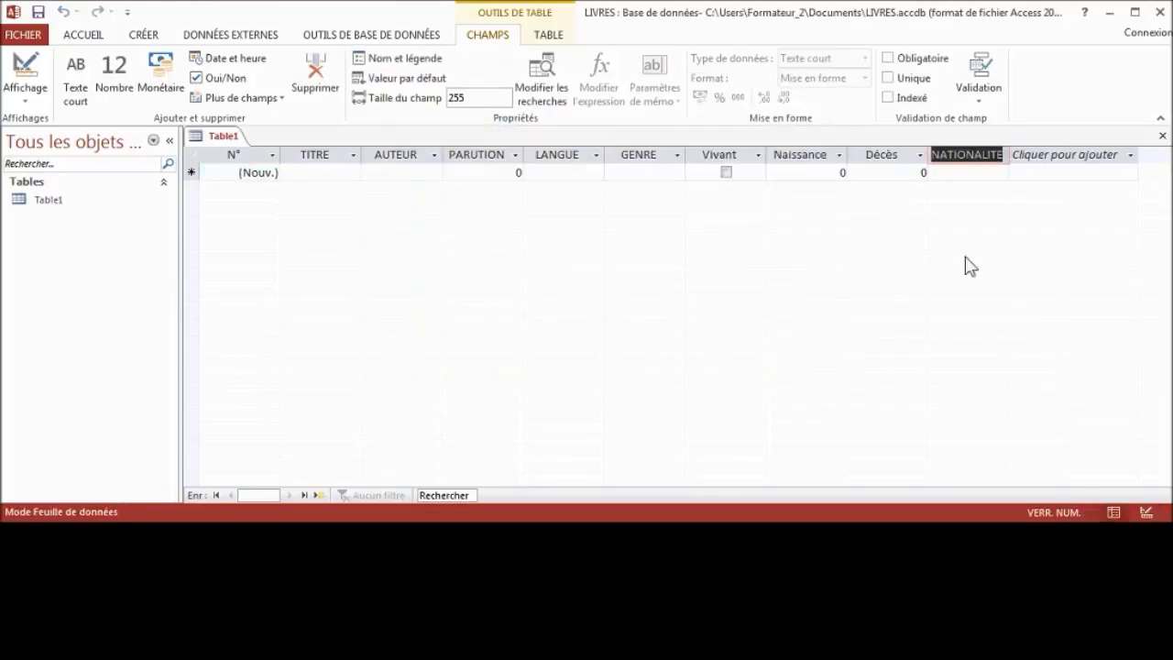
# Start another lookup list field after NATIONALITE, supplying the values F and M manually in a single column.
pyautogui.click(1133, 158)
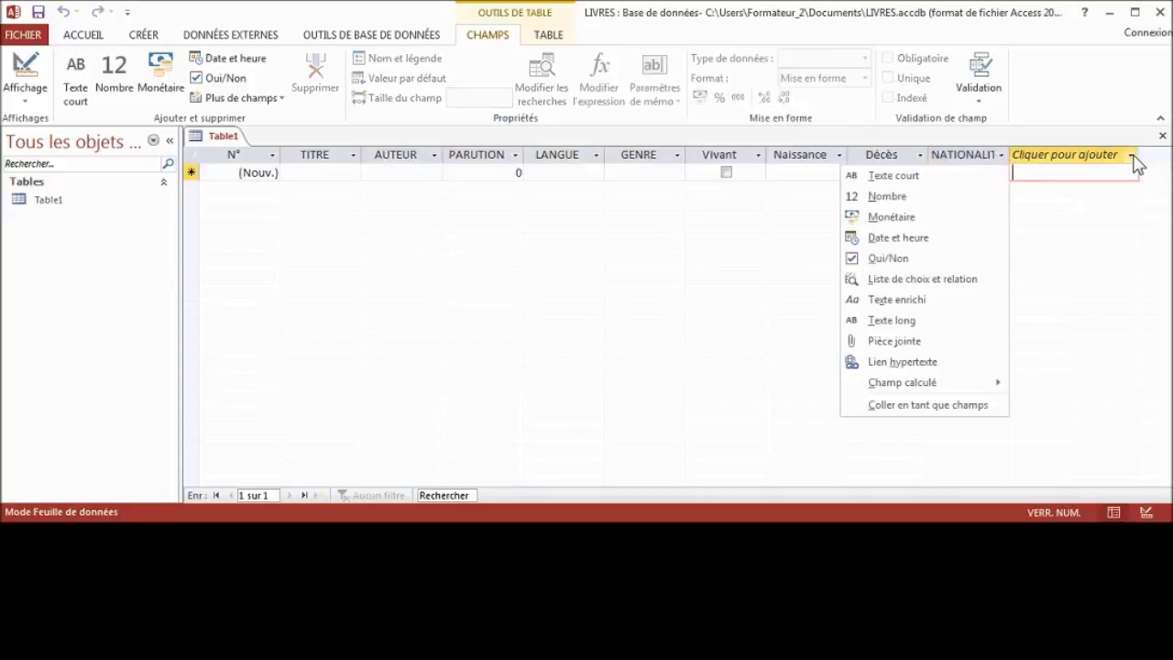
pyautogui.click(882, 280)
pyautogui.click(509, 205)
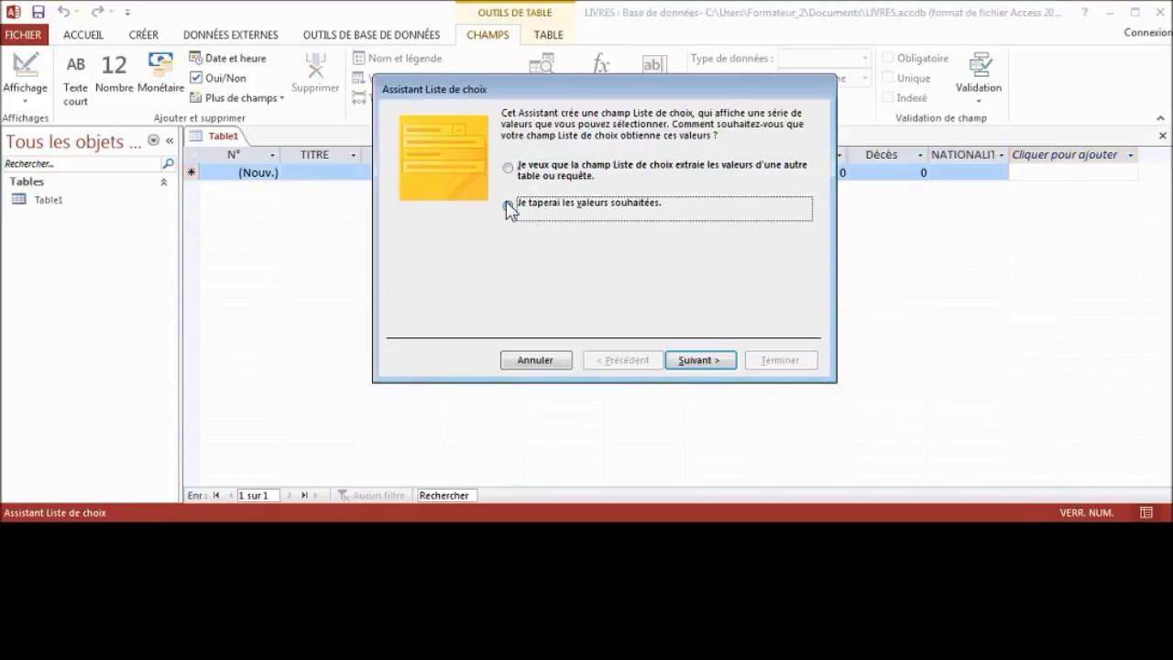
pyautogui.click(700, 362)
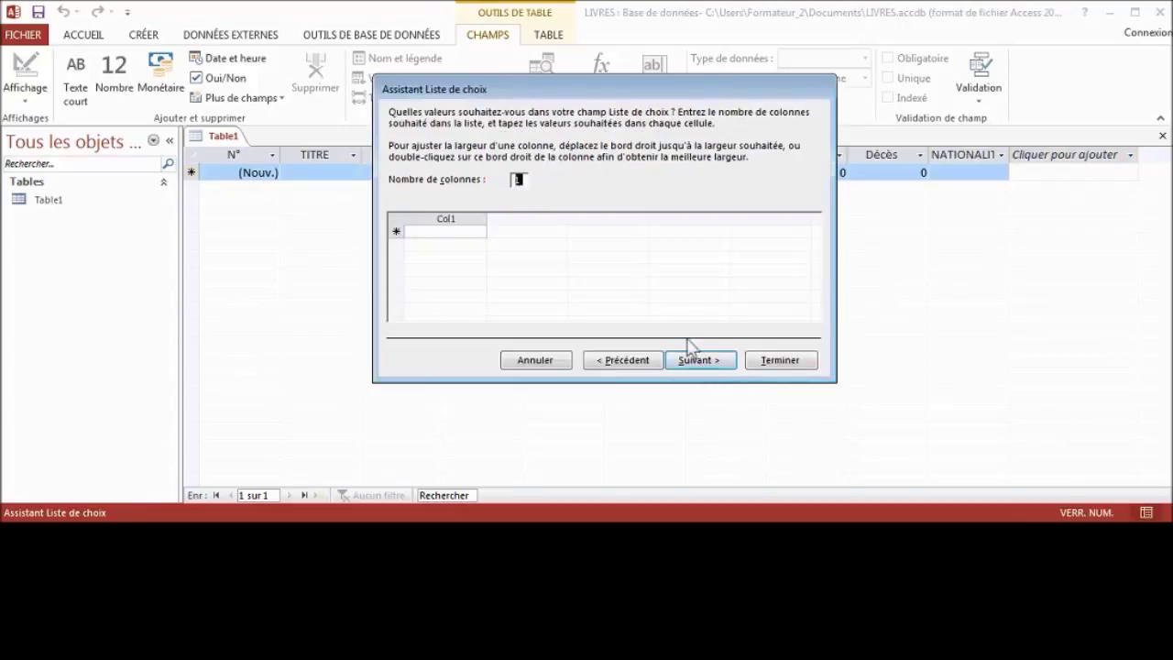
pyautogui.click(449, 232)
pyautogui.write('F')
pyautogui.press('Down')
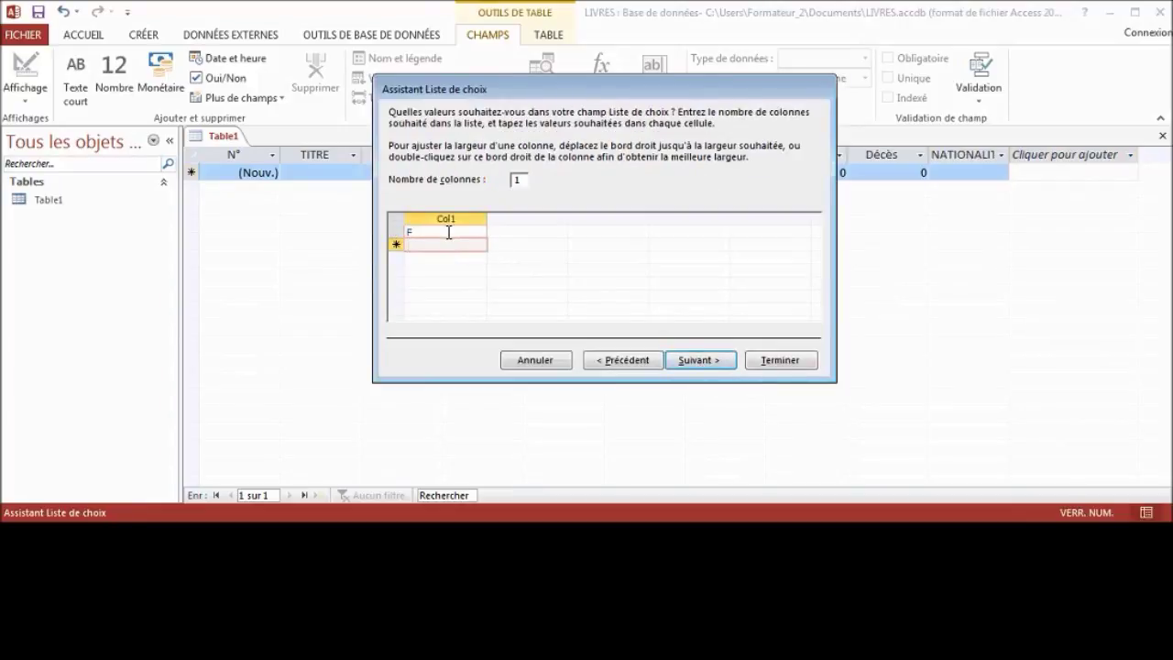
pyautogui.write('M')
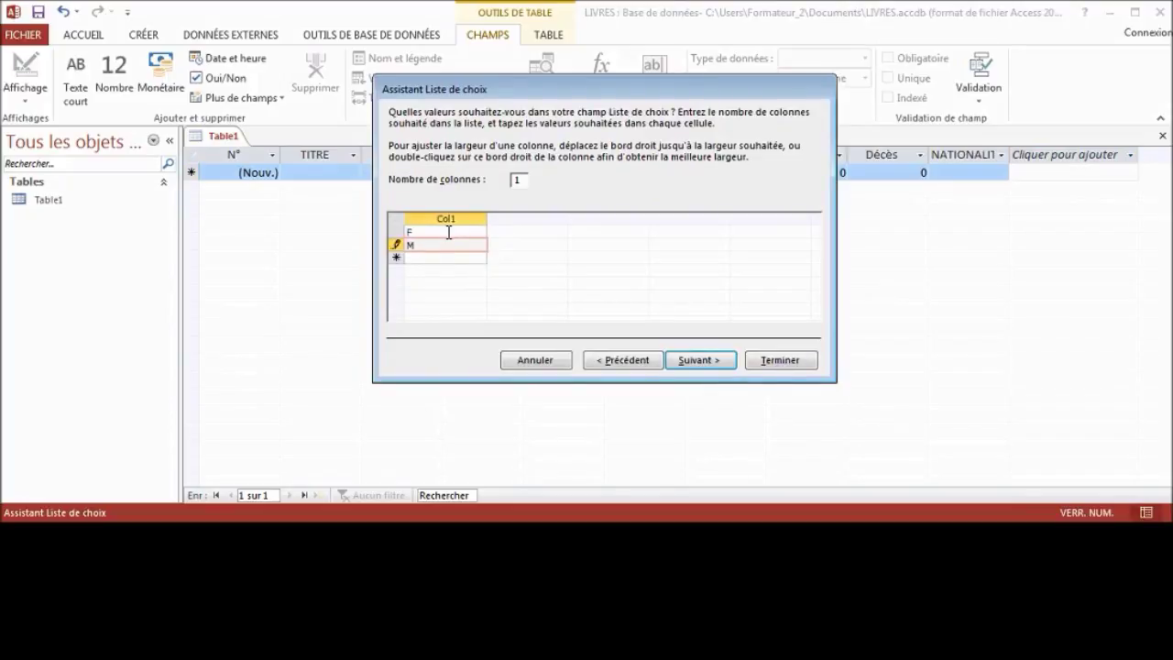
pyautogui.click(698, 361)
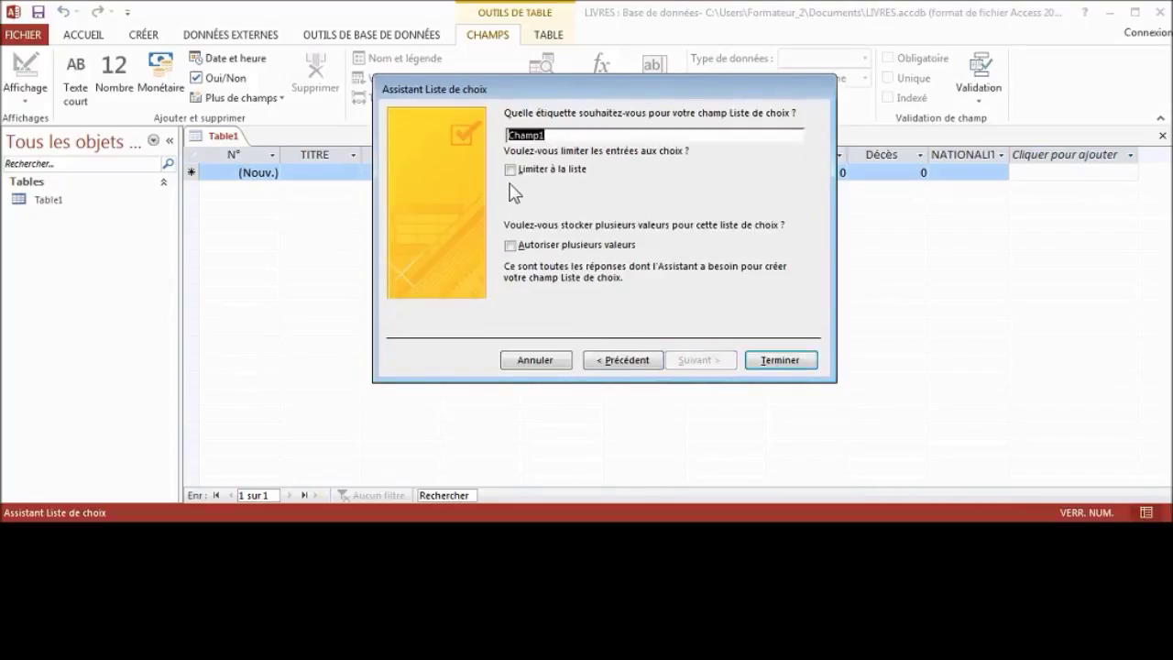
# Limit the F/M lookup field's entries to the list, finish creating it and name it SEXE.
pyautogui.write('Sexe')
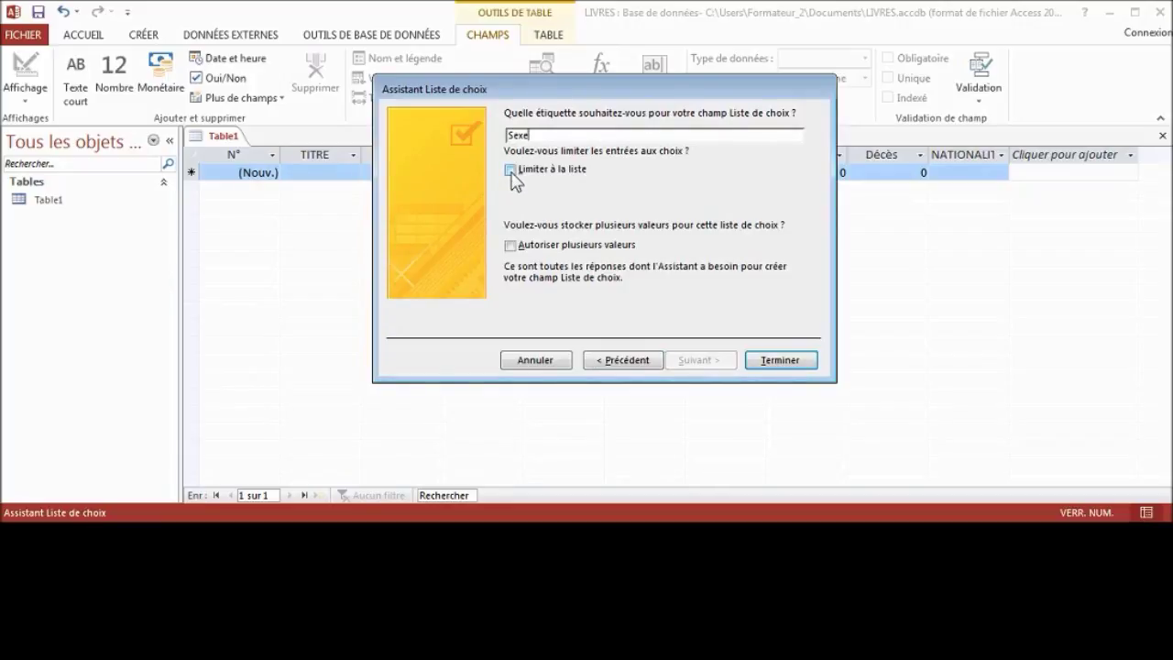
pyautogui.click(510, 170)
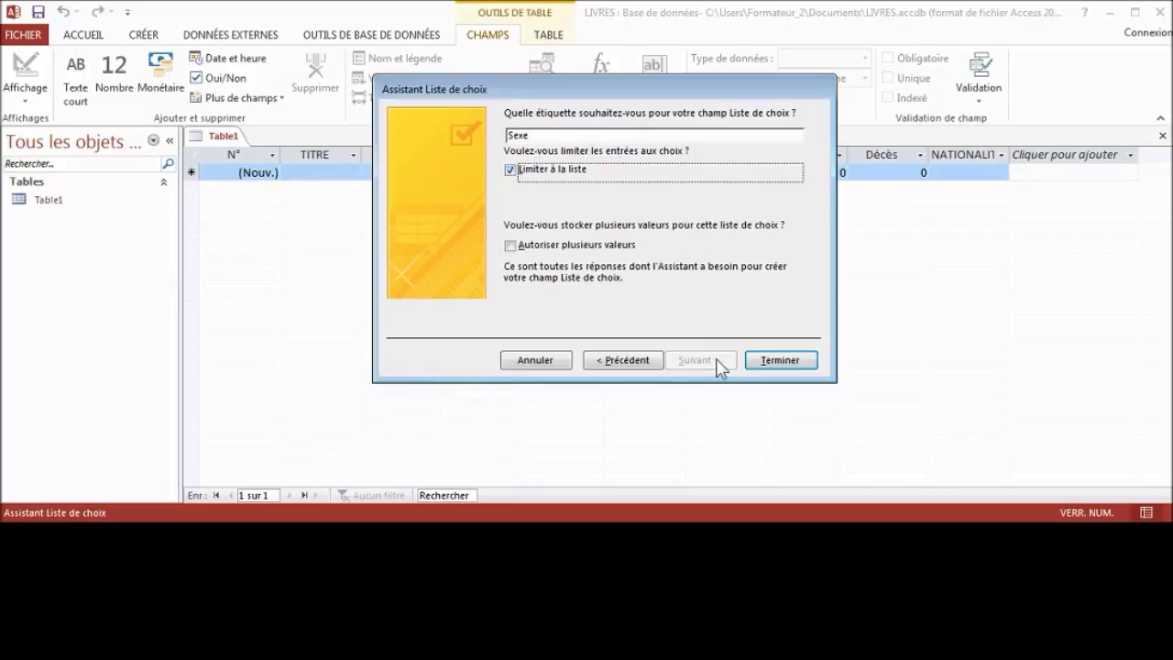
pyautogui.click(780, 360)
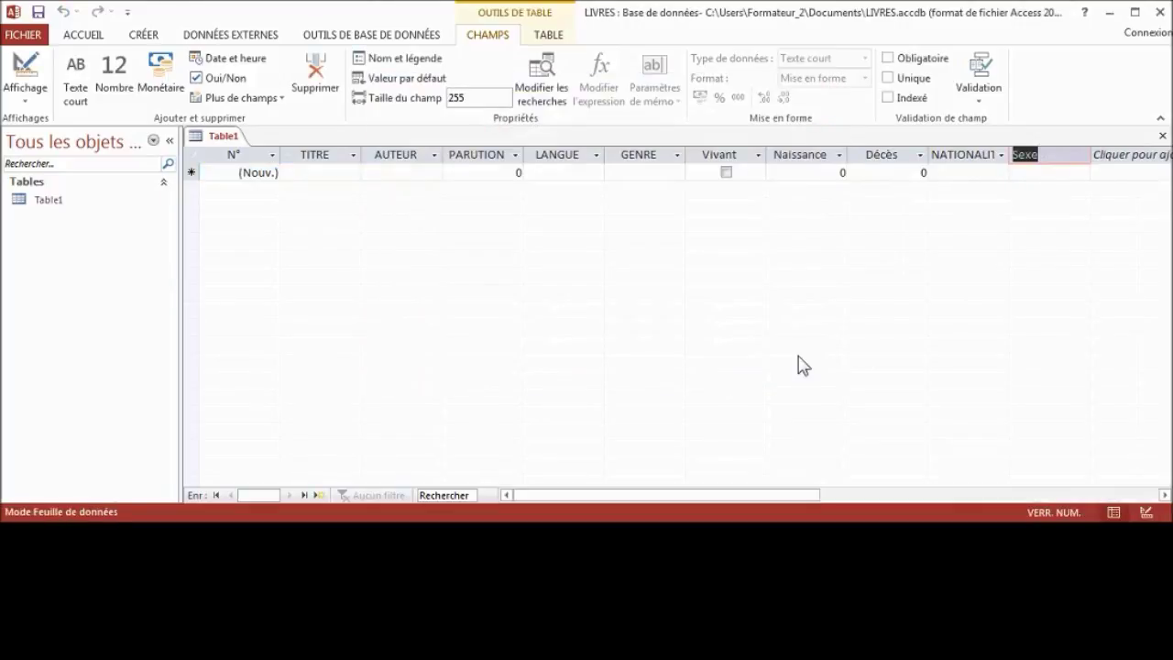
pyautogui.write('SEXE')
pyautogui.press('Return')
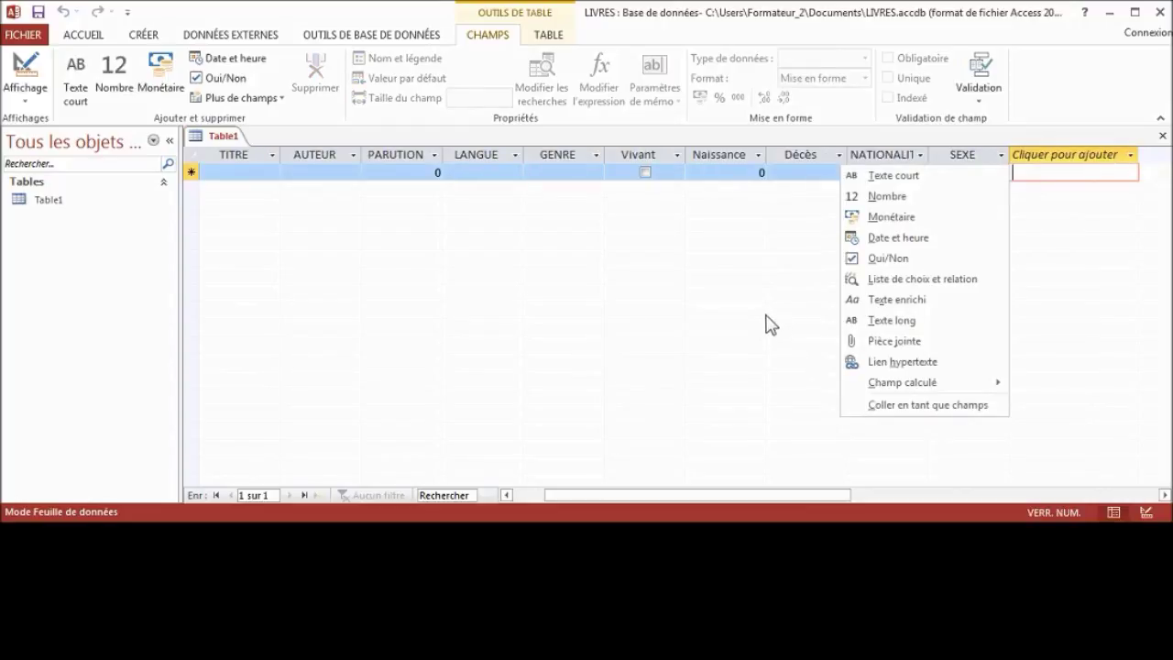
# Close the table and generate a form based on Table1.
pyautogui.click(1162, 137)
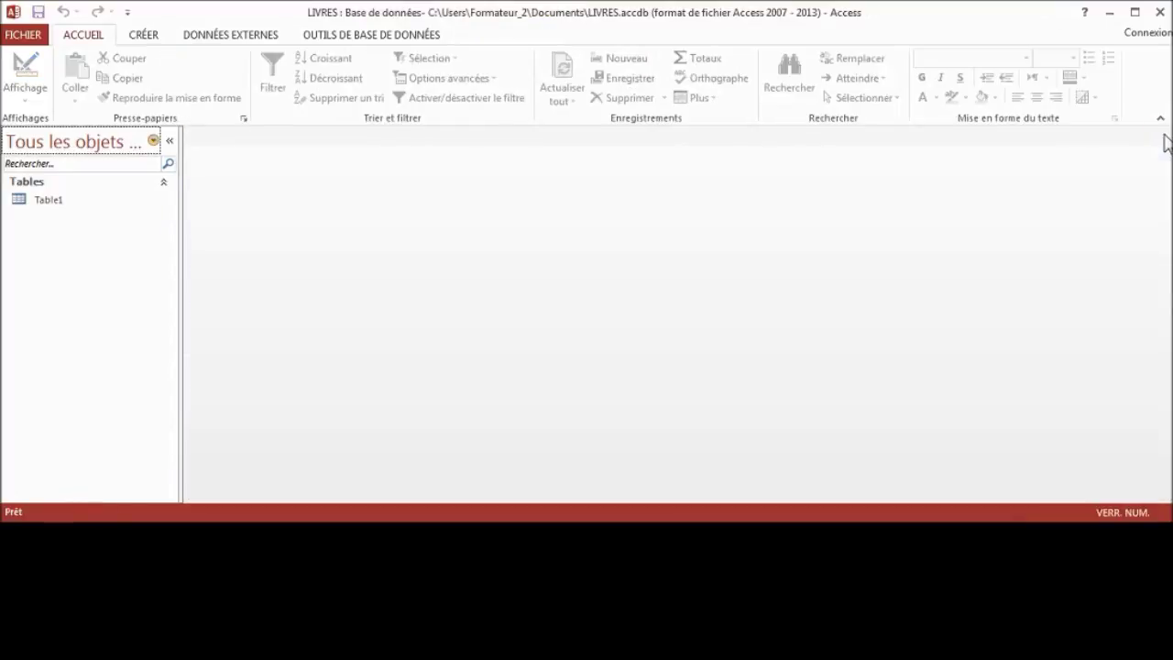
pyautogui.click(55, 208)
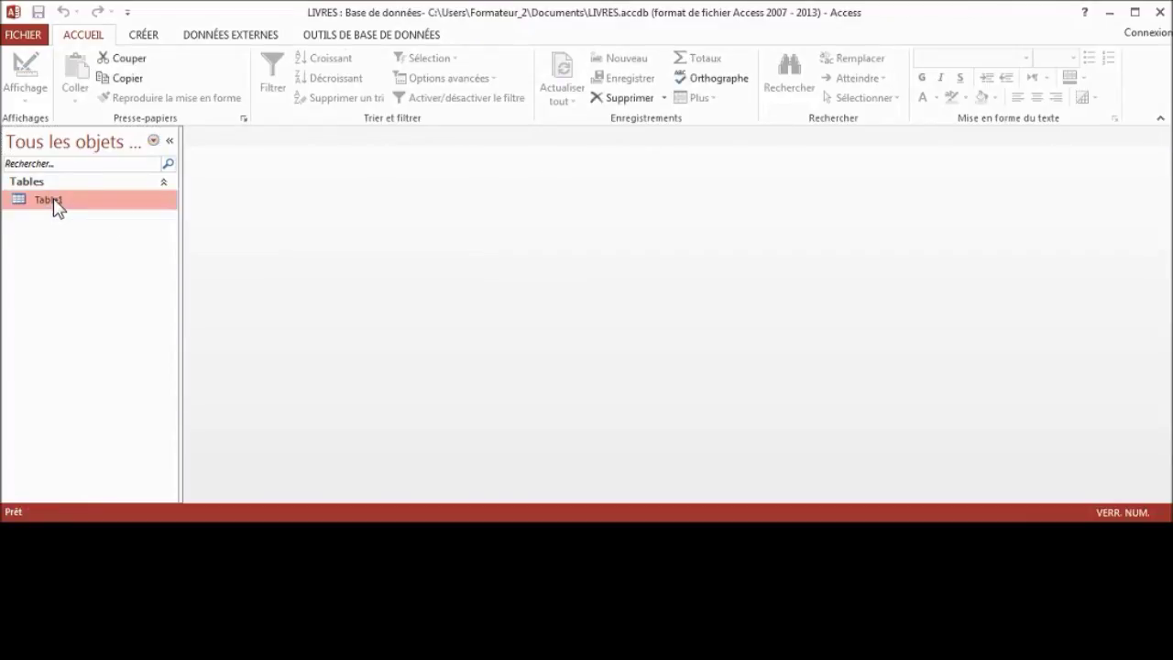
pyautogui.click(145, 37)
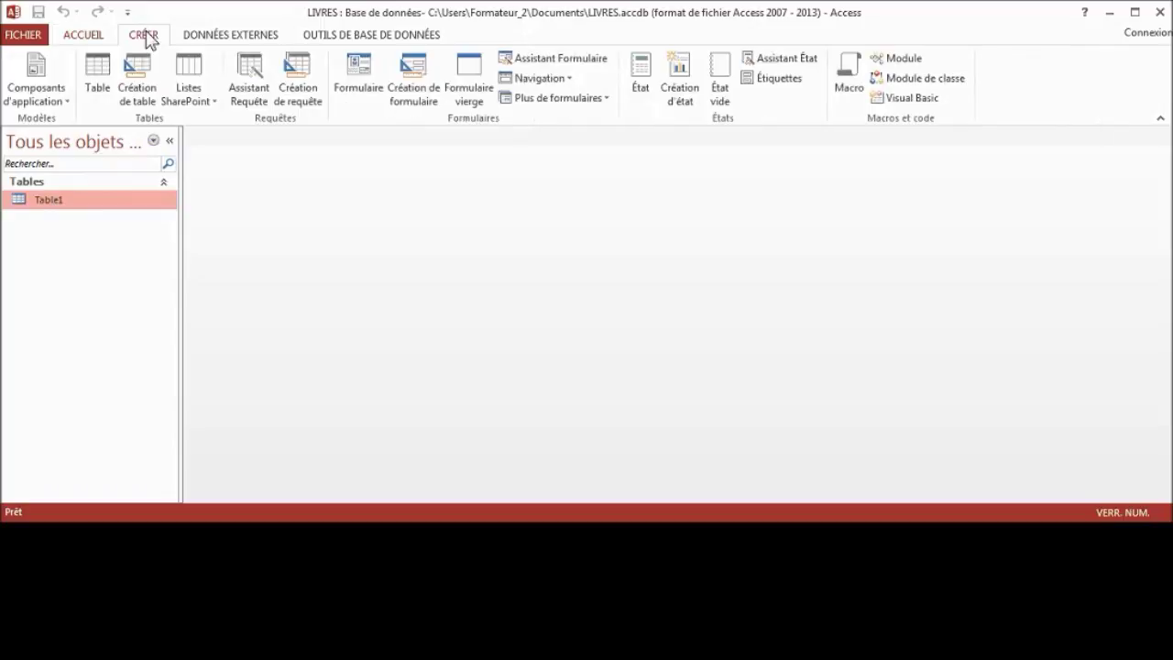
pyautogui.click(357, 68)
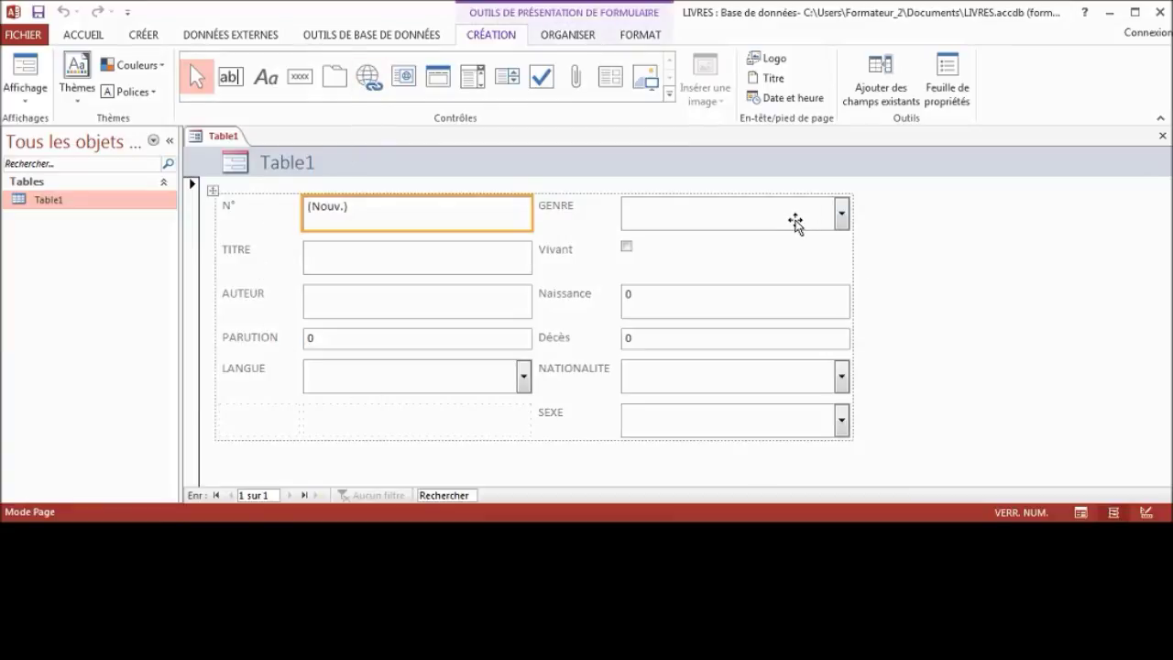
# Close the new form and save it under the name Table1.
pyautogui.click(1162, 137)
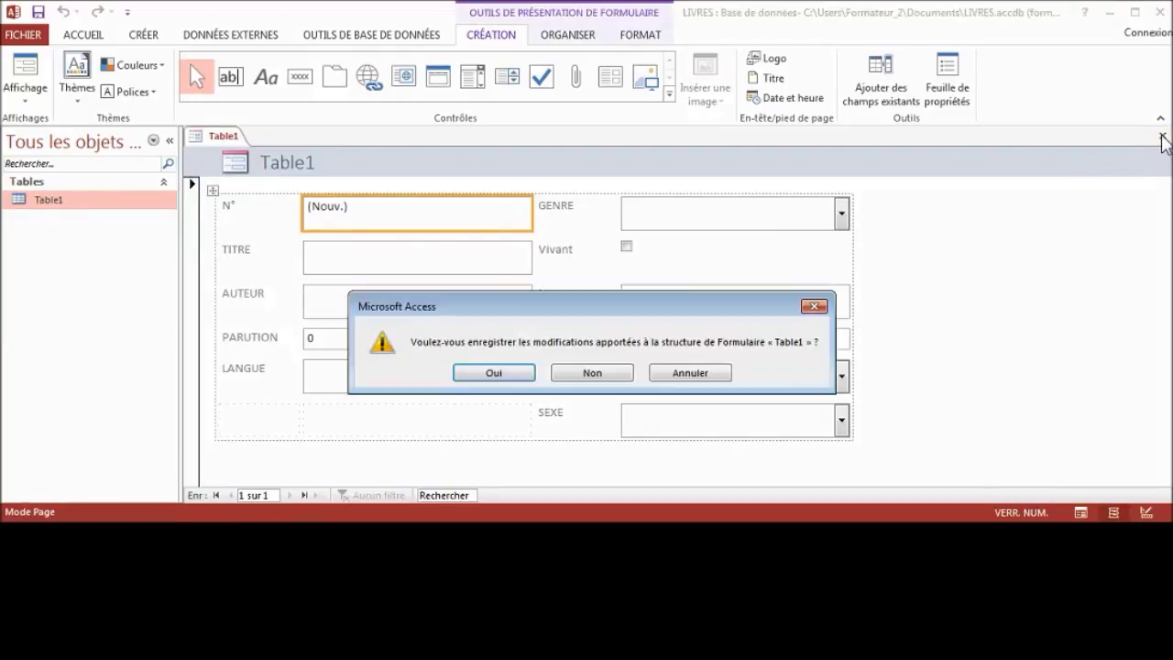
pyautogui.click(524, 381)
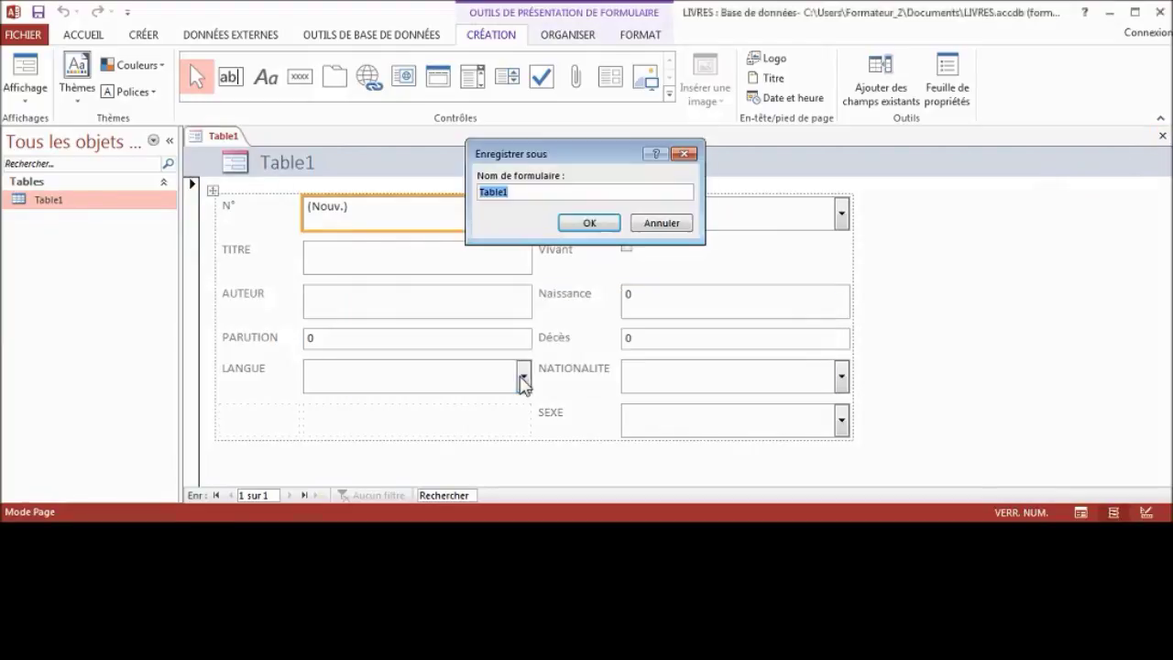
pyautogui.click(589, 222)
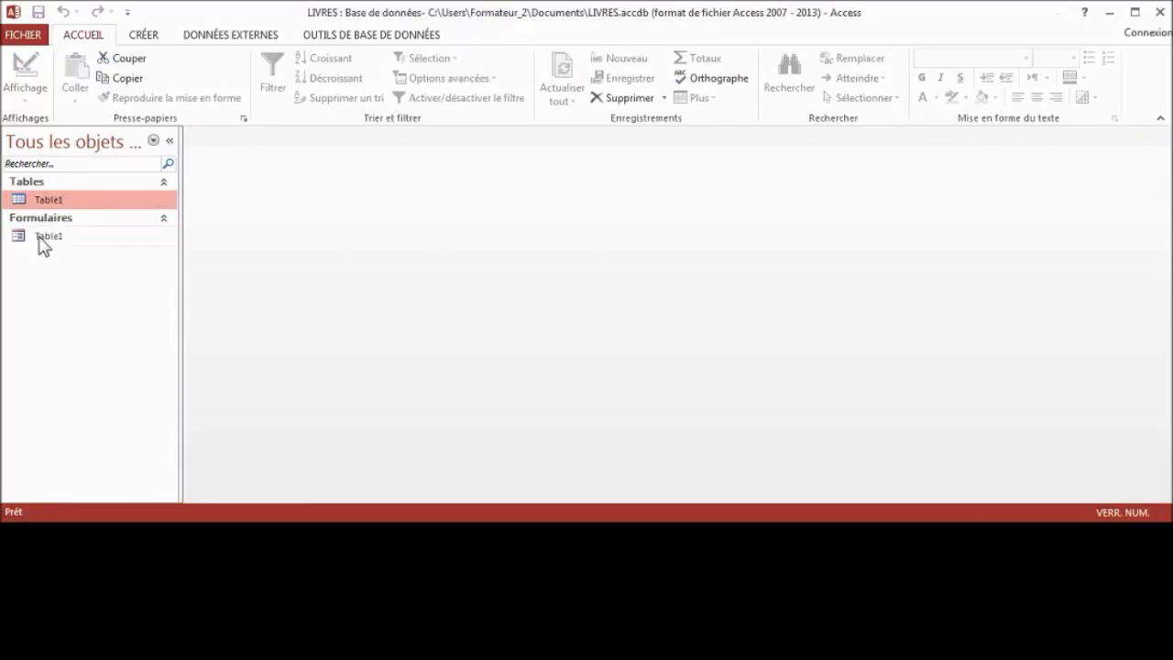
# Open the Table1 form and enter Le Petit Prince as the title of the first record.
pyautogui.click(43, 241)
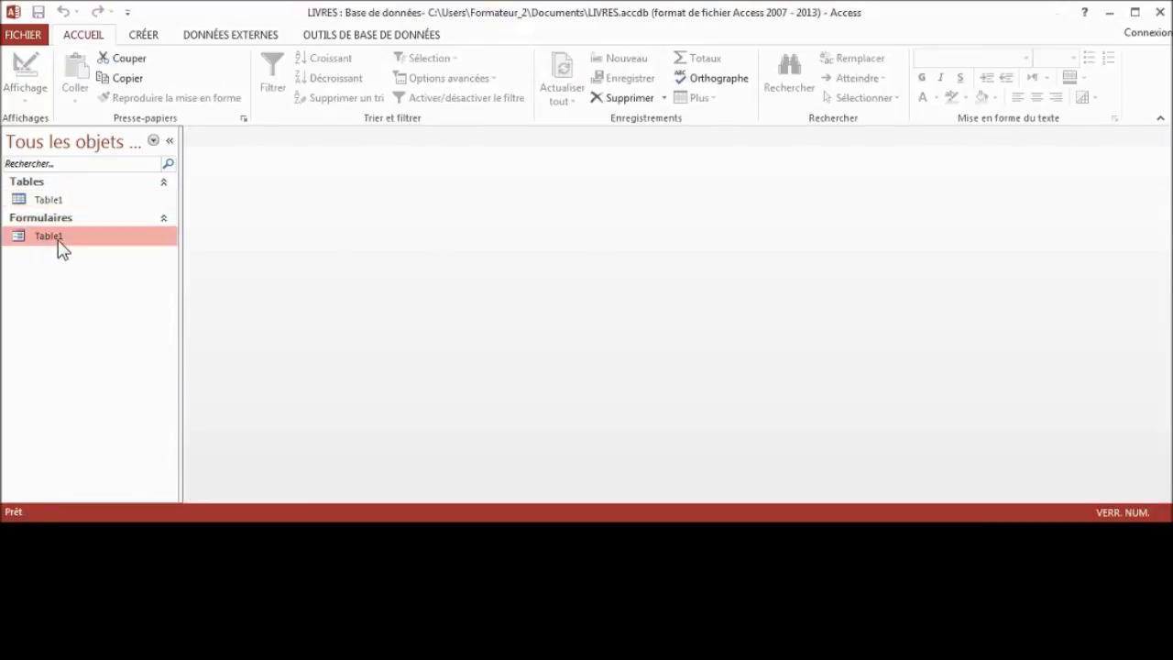
pyautogui.doubleClick(73, 242)
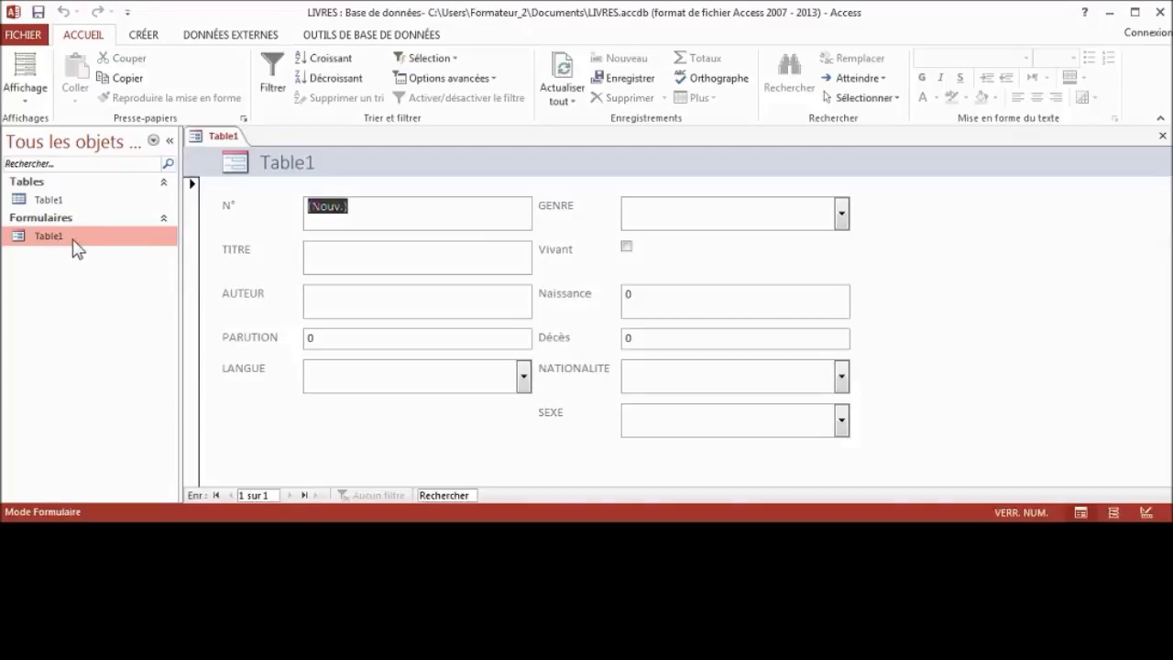
pyautogui.press('Tab')
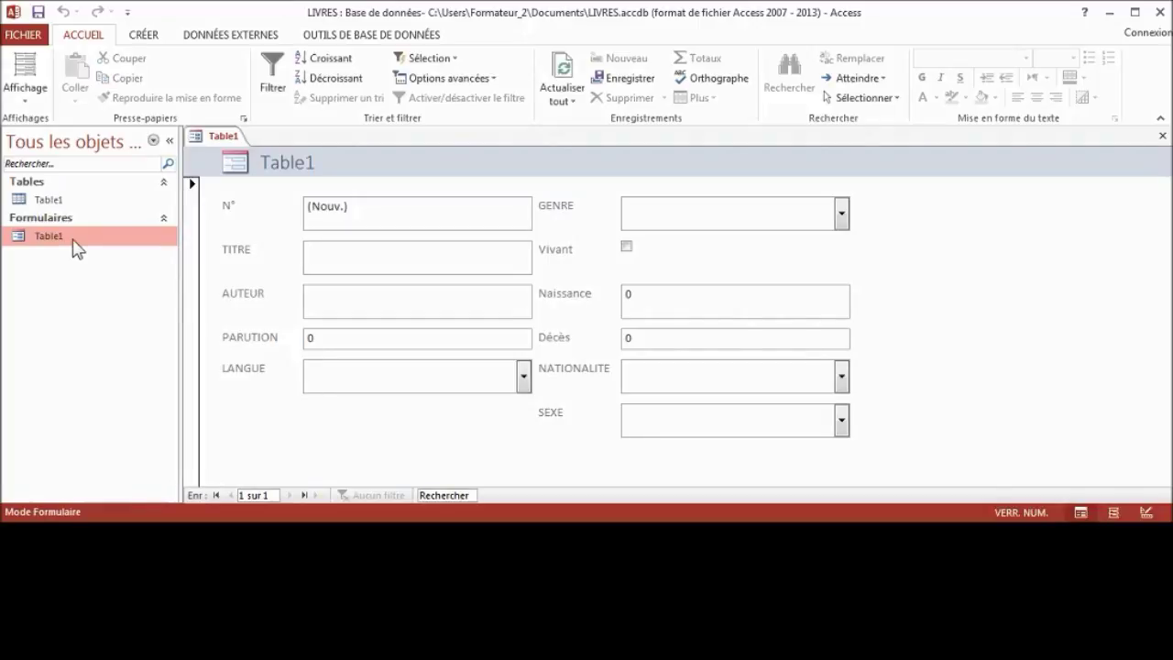
pyautogui.write('Le PEti')
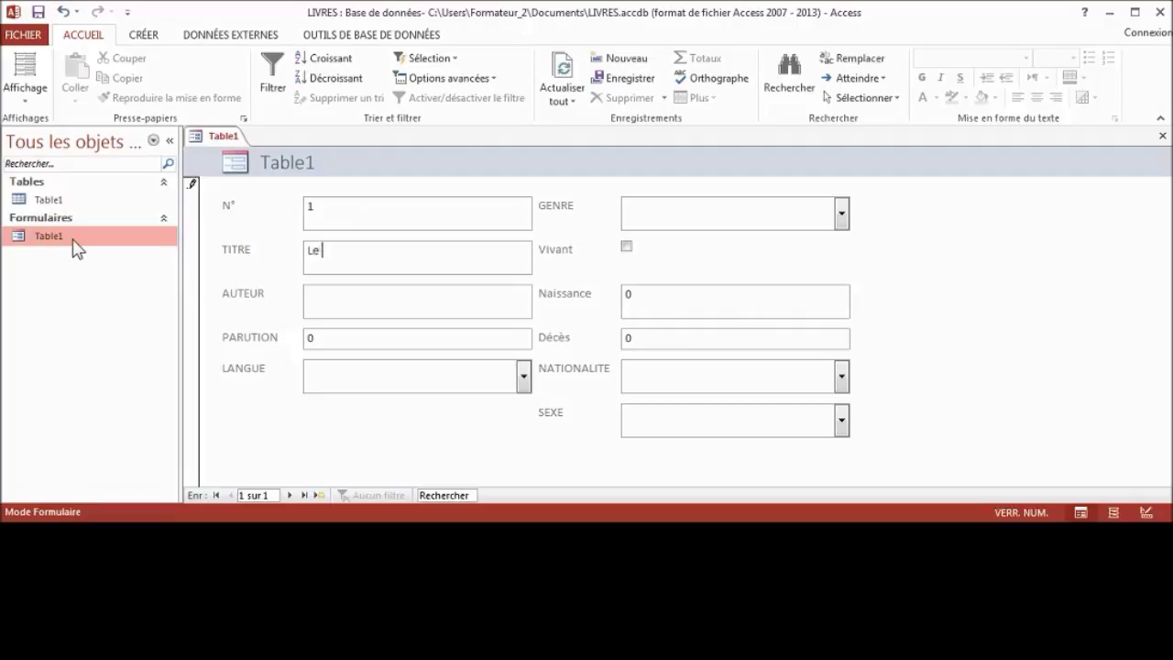
pyautogui.press('BackSpace')
pyautogui.press('BackSpace')
pyautogui.press('BackSpace')
pyautogui.write('etit Prince')
# Enter St Exupéry (de), Antoine as the author and 1943 as the publication year of Le Petit Prince.
pyautogui.press('Tab')
pyautogui.write('St Exéxupé')
pyautogui.press('BackSpace')
pyautogui.press('BackSpace')
pyautogui.press('BackSpace')
pyautogui.press('BackSpace')
pyautogui.press('BackSpace')
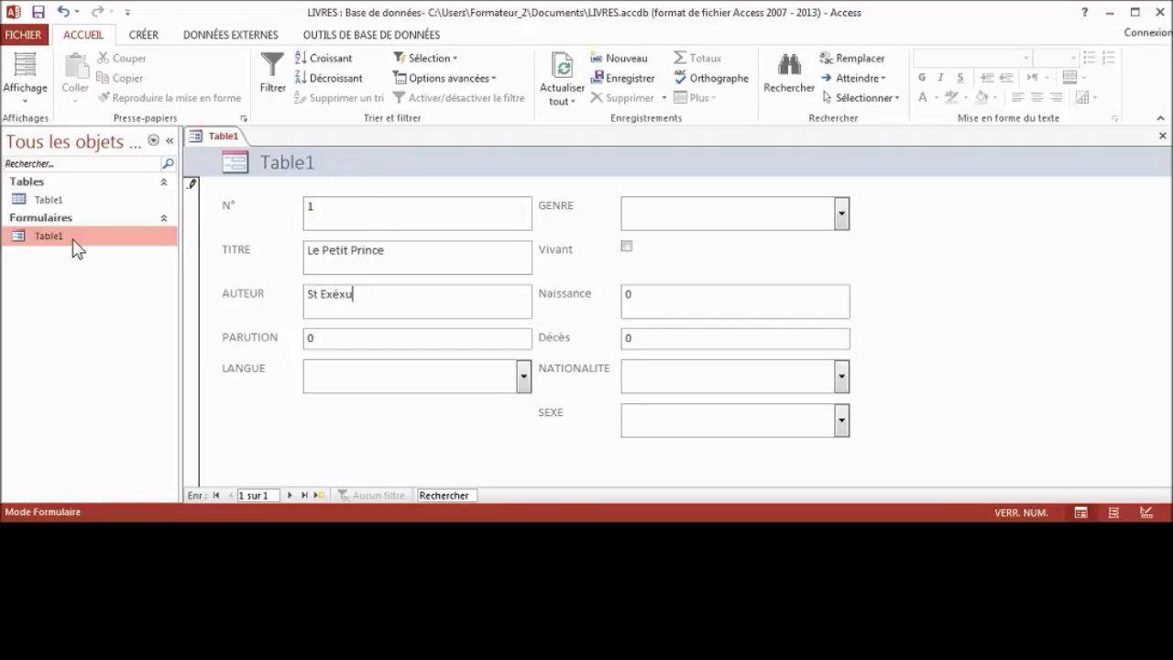
pyautogui.write('upéry (de), Antoine')
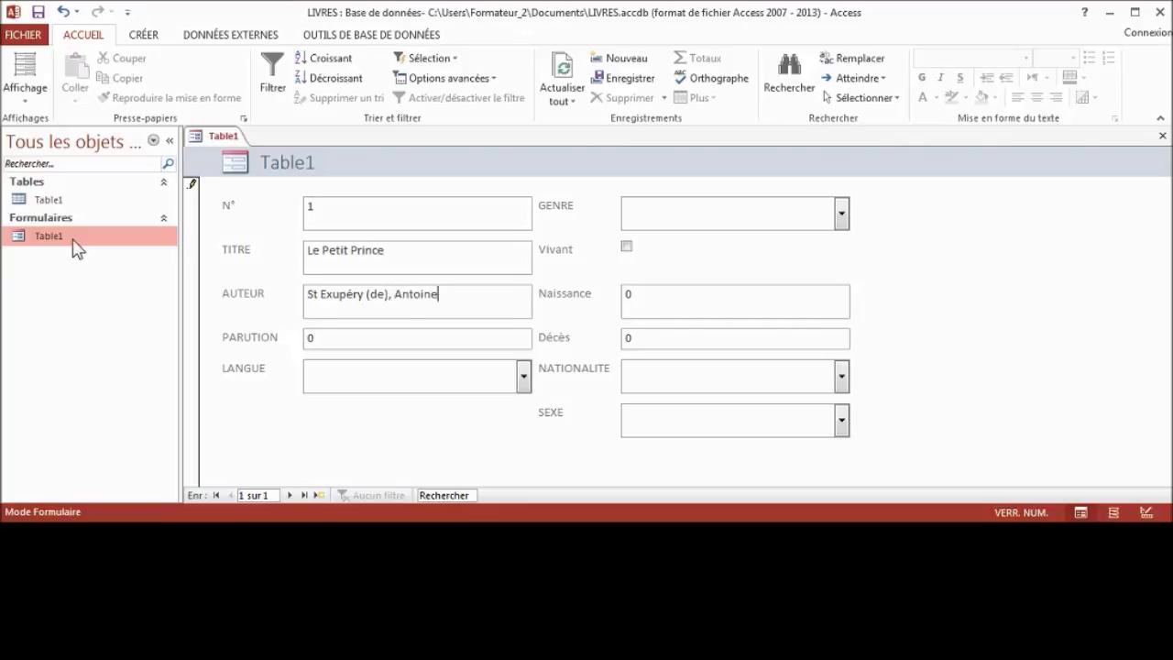
pyautogui.press('Tab')
pyautogui.write('1943')
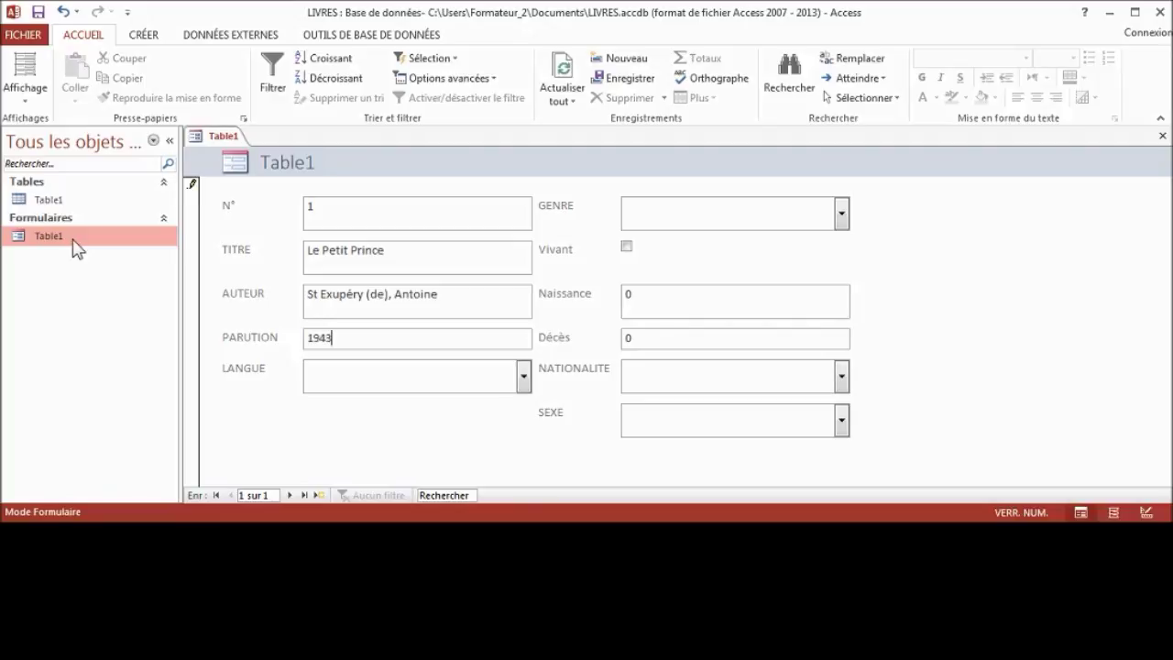
# Set the first record's language to FRA and its genre to Conte.
pyautogui.press('Tab')
pyautogui.click(522, 378)
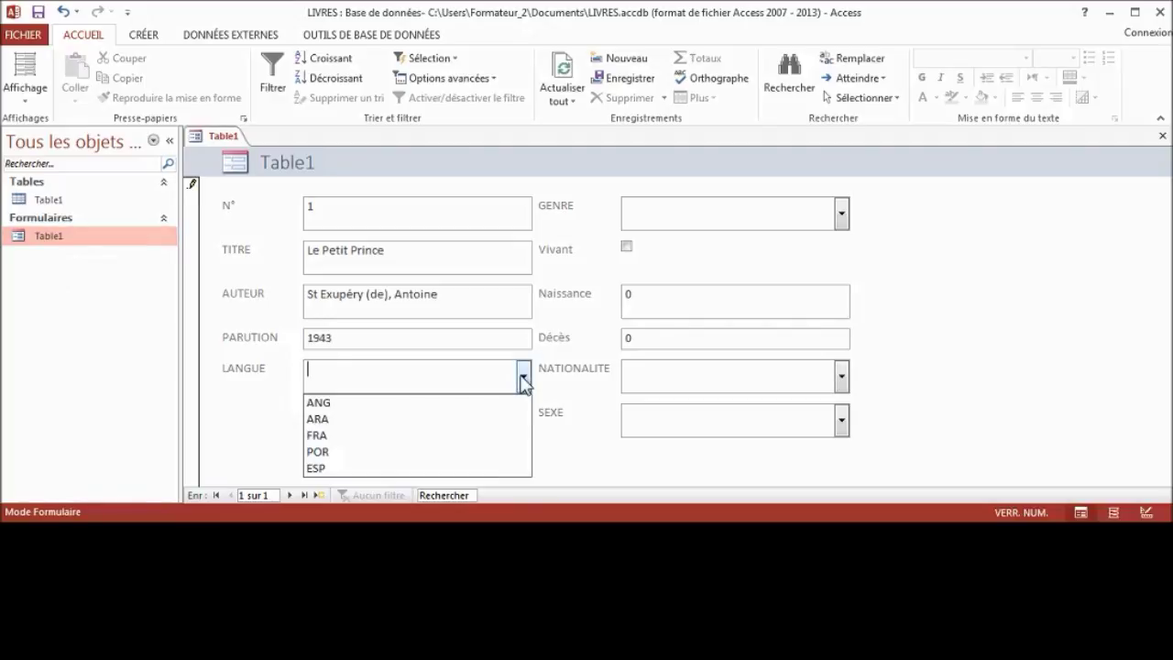
pyautogui.click(376, 436)
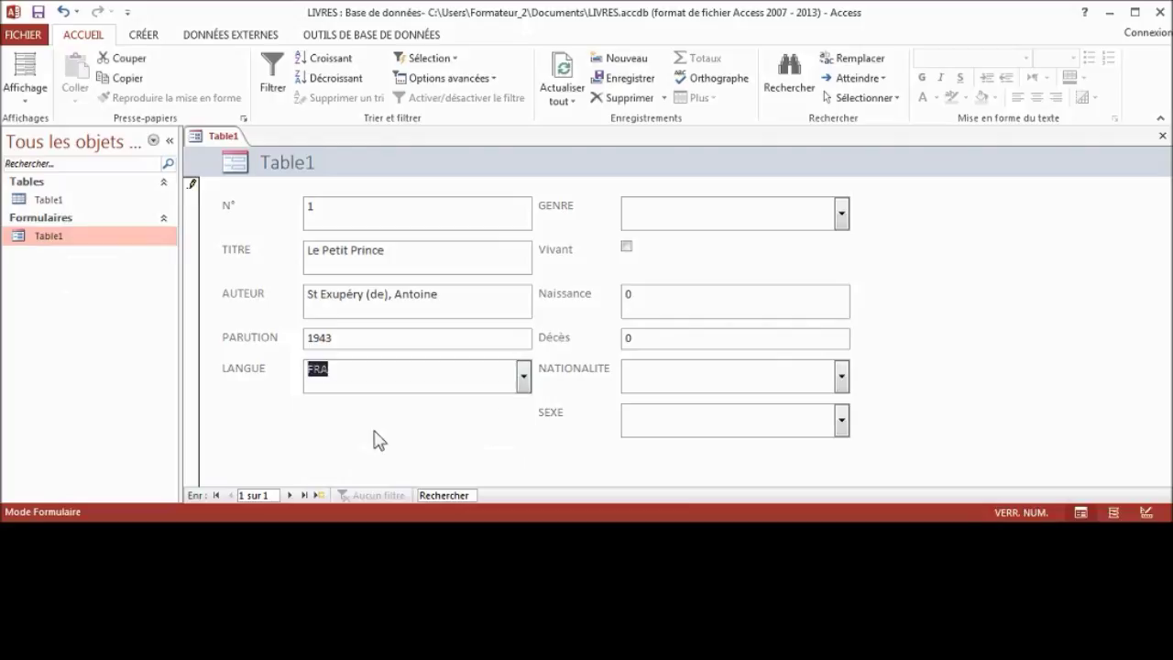
pyautogui.click(839, 213)
pyautogui.click(725, 243)
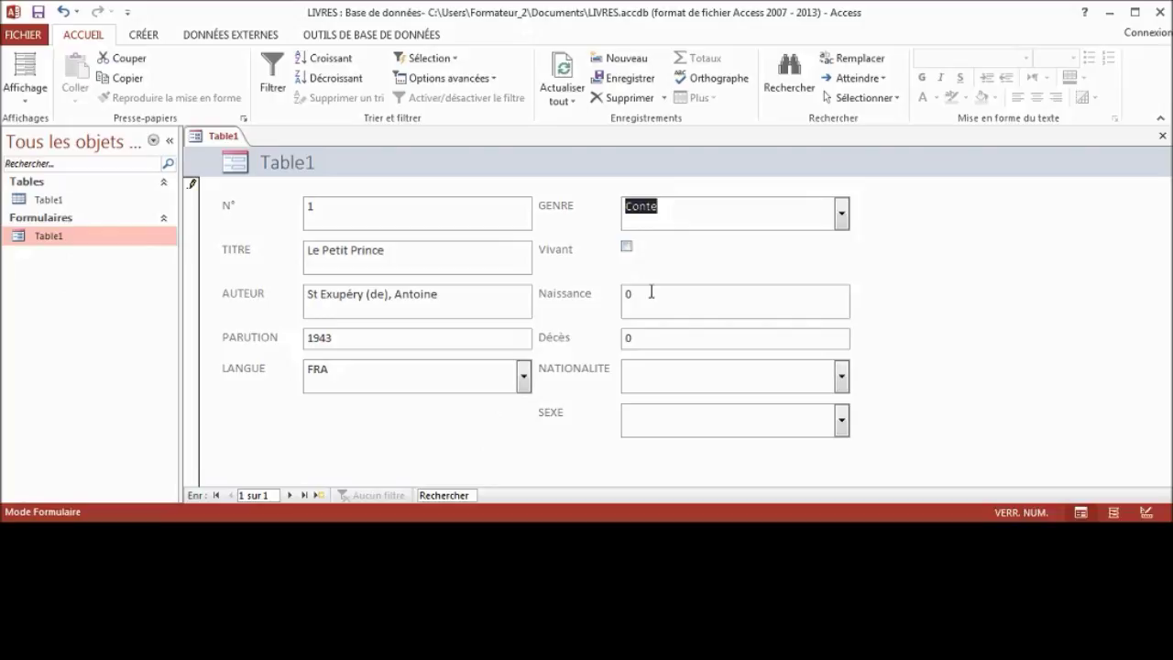
# Leave Vivant unticked and enter 1900 for Naissance and 1944 for Décès in the first record.
pyautogui.press('Tab')
pyautogui.press('Tab')
pyautogui.write('1900')
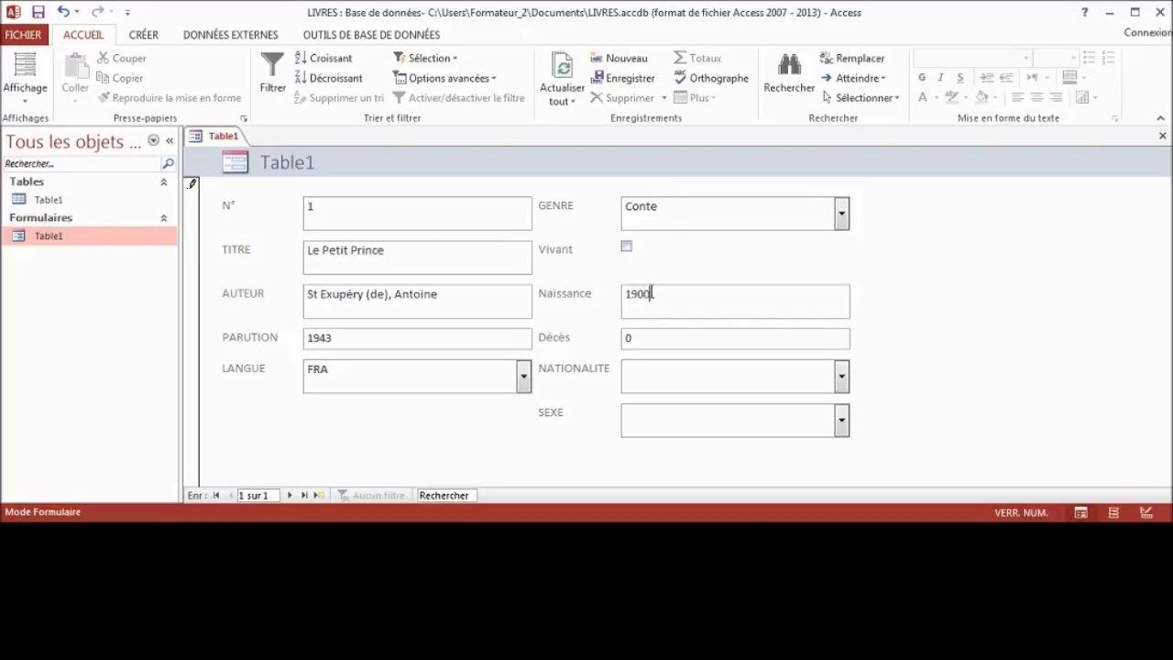
pyautogui.press('Tab')
pyautogui.write('1944')
pyautogui.press('Tab')
# Set the author's nationality to FRA and sex to M, completing the first record and moving on to a new one.
pyautogui.click(842, 378)
pyautogui.click(653, 436)
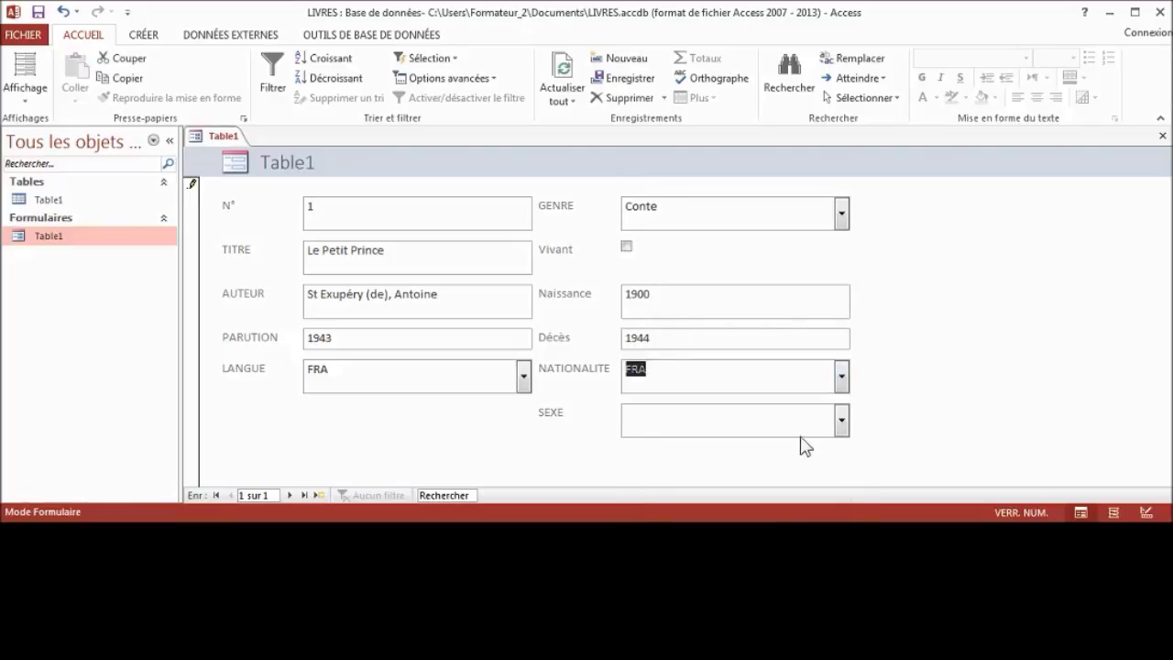
pyautogui.click(836, 423)
pyautogui.click(678, 461)
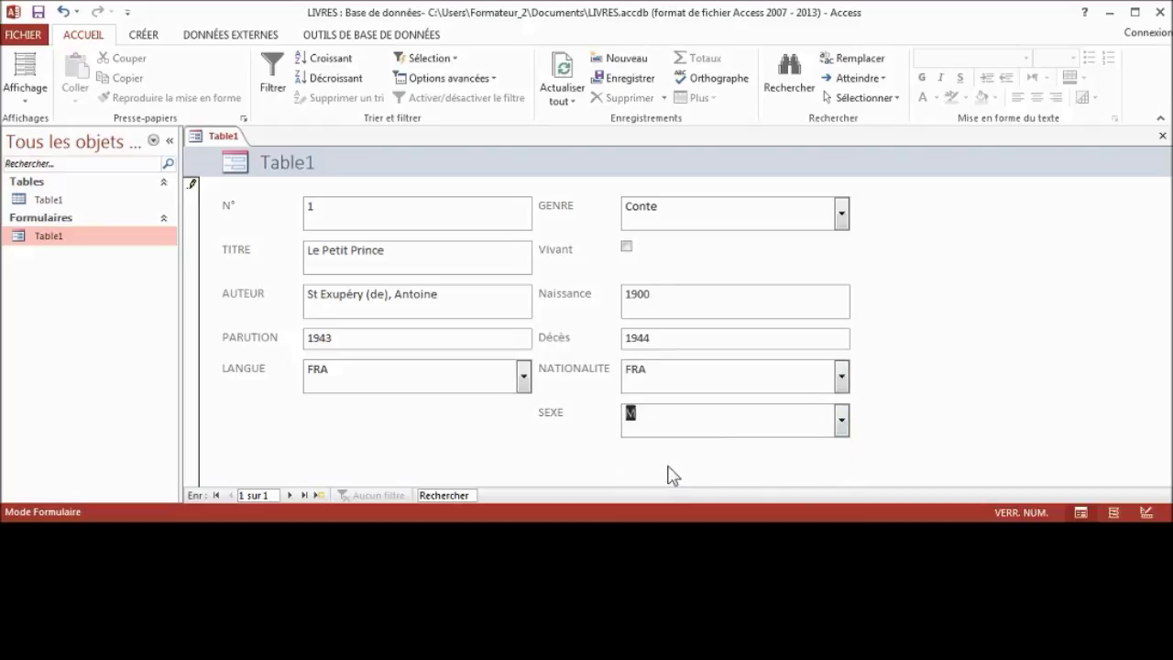
pyautogui.press('Tab')
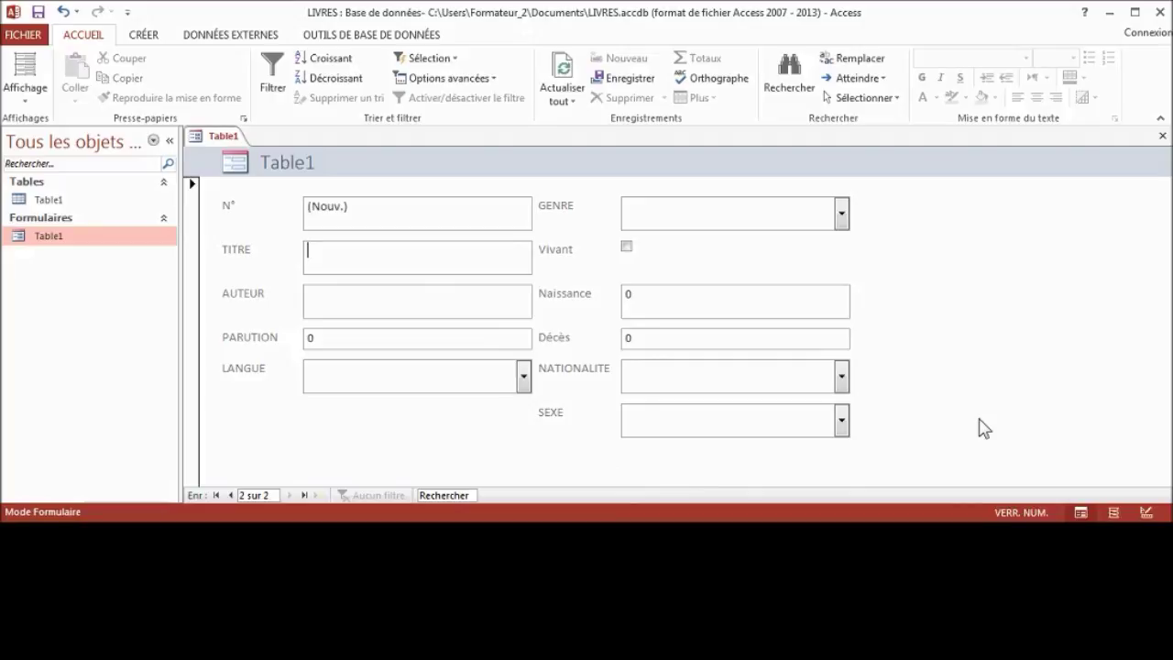
# Enter L'alchimiste as the title and Coelho, Paulo as the author of the second record.
pyautogui.write("L'alch")
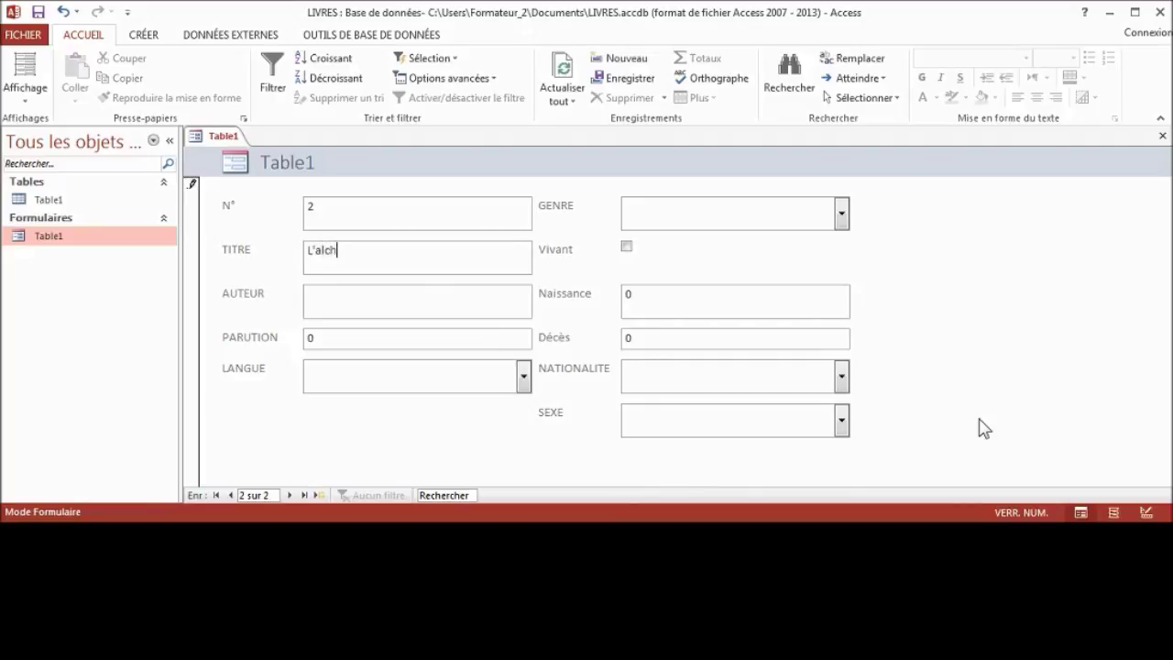
pyautogui.write('imiste')
pyautogui.press('Tab')
pyautogui.write('Co')
pyautogui.write('llho')
pyautogui.press('BackSpace')
pyautogui.press('BackSpace')
pyautogui.press('BackSpace')
pyautogui.press('BackSpace')
pyautogui.write('elho, Paulo')
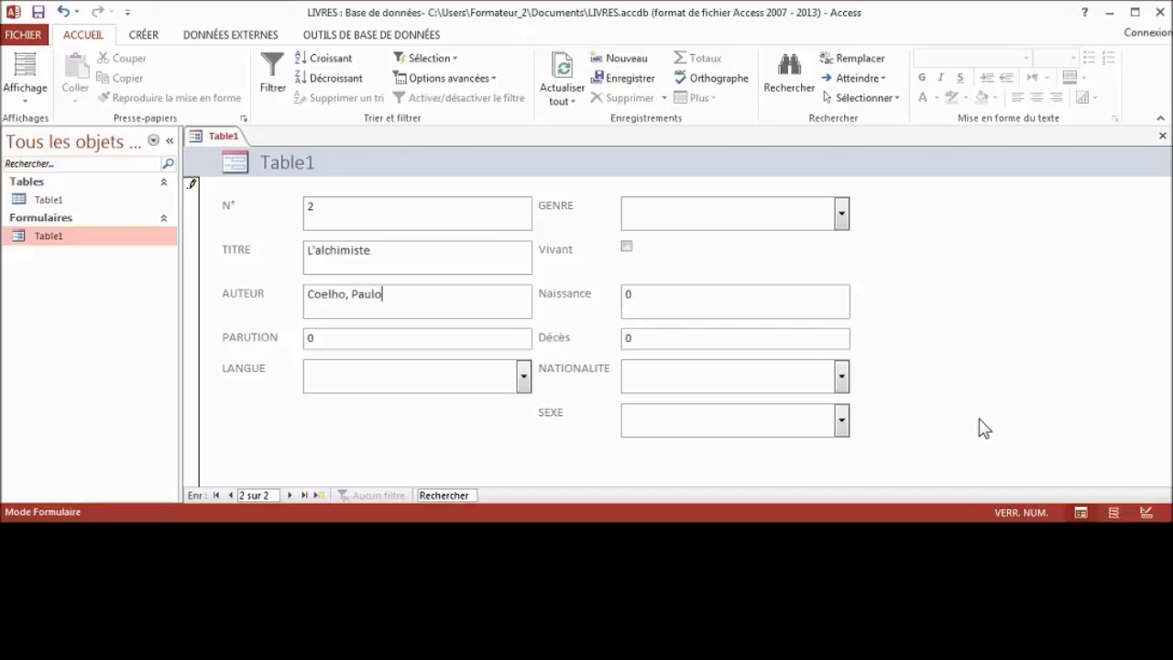
# Set the second record's publication year to 1988, its language to FRA and its genre to Conte.
pyautogui.press('Tab')
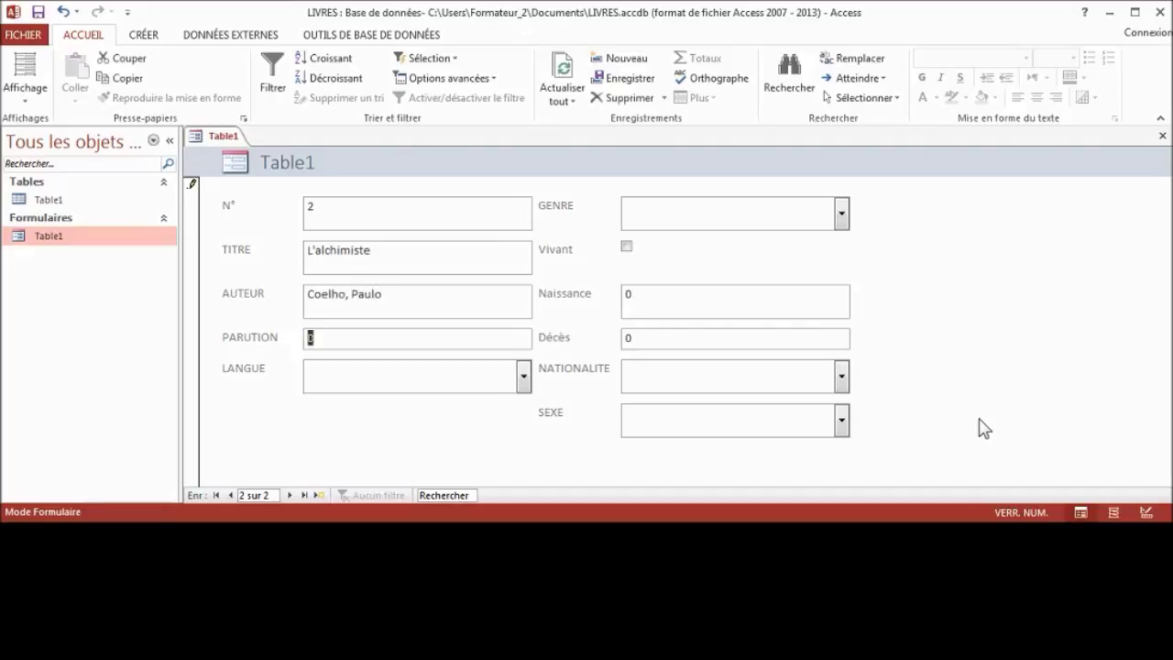
pyautogui.write('1988')
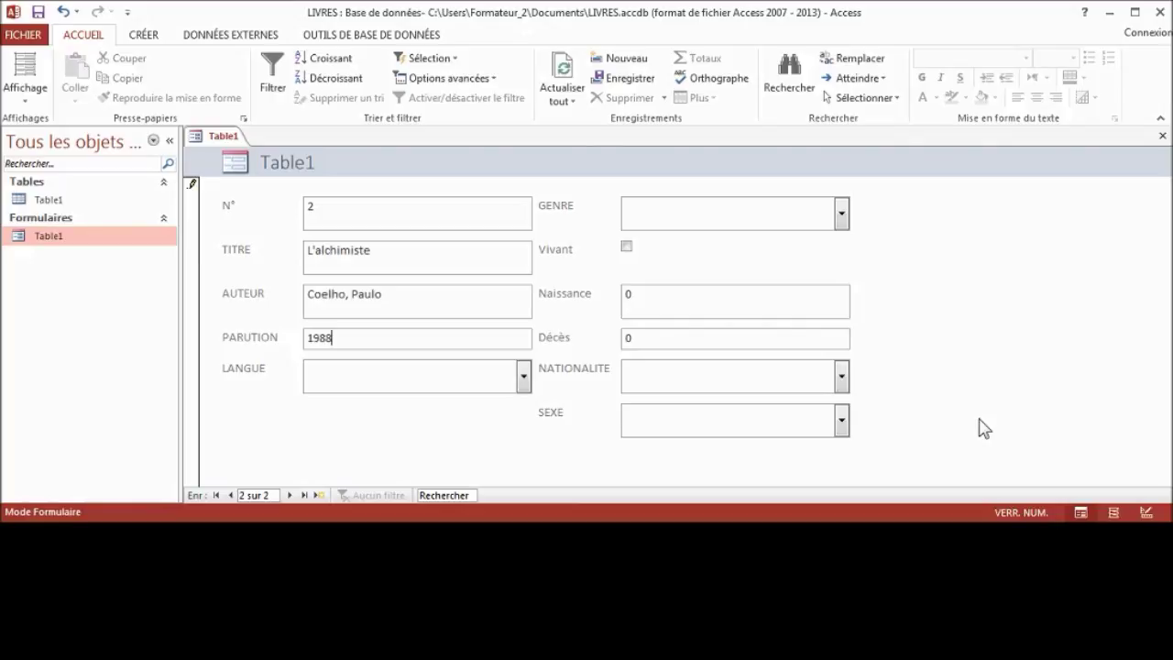
pyautogui.press('Tab')
pyautogui.click(523, 376)
pyautogui.click(336, 437)
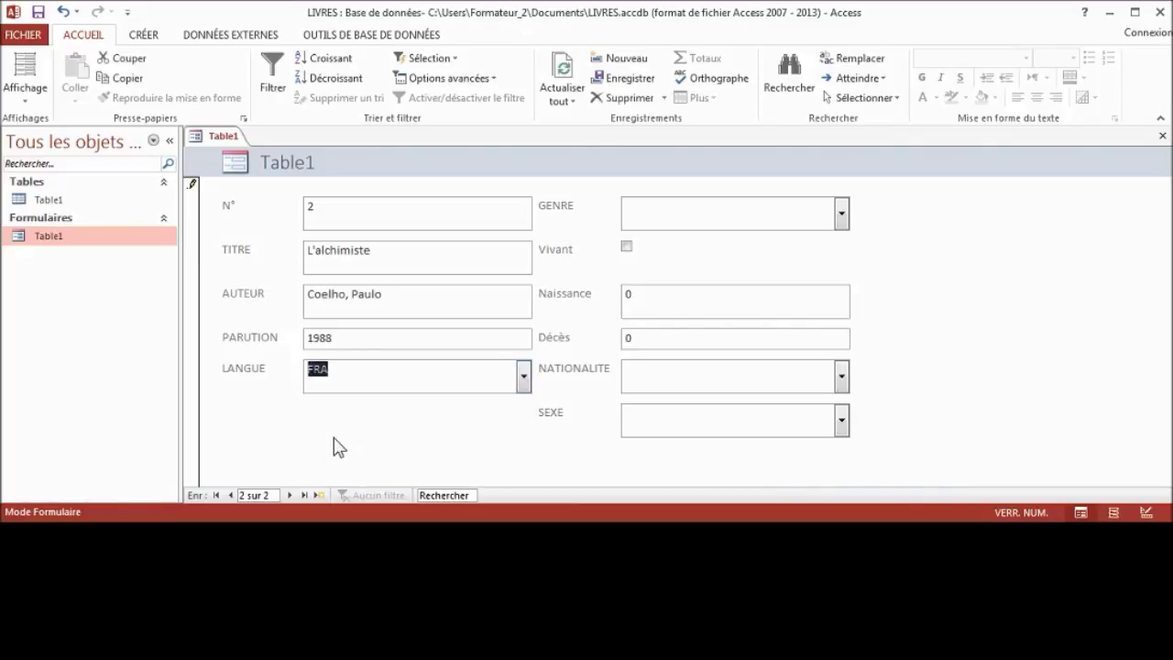
pyautogui.click(841, 217)
pyautogui.click(702, 242)
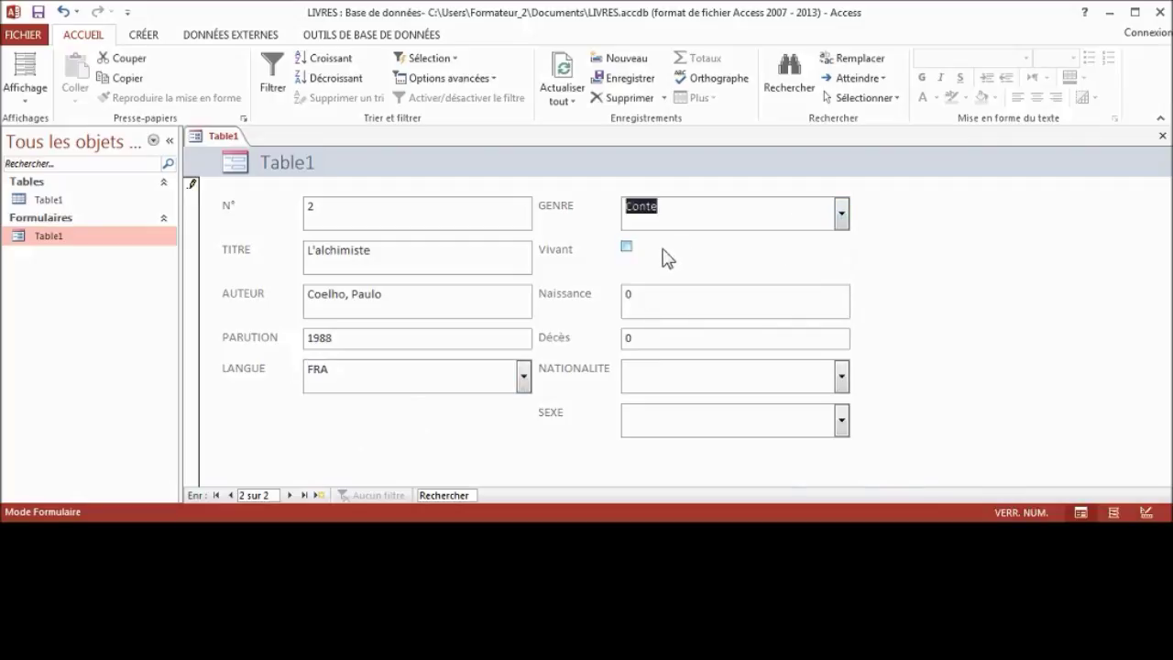
# Tick Vivant and enter 1947 for Naissance in the second record, leaving Décès at its default.
pyautogui.click(627, 247)
pyautogui.click(654, 292)
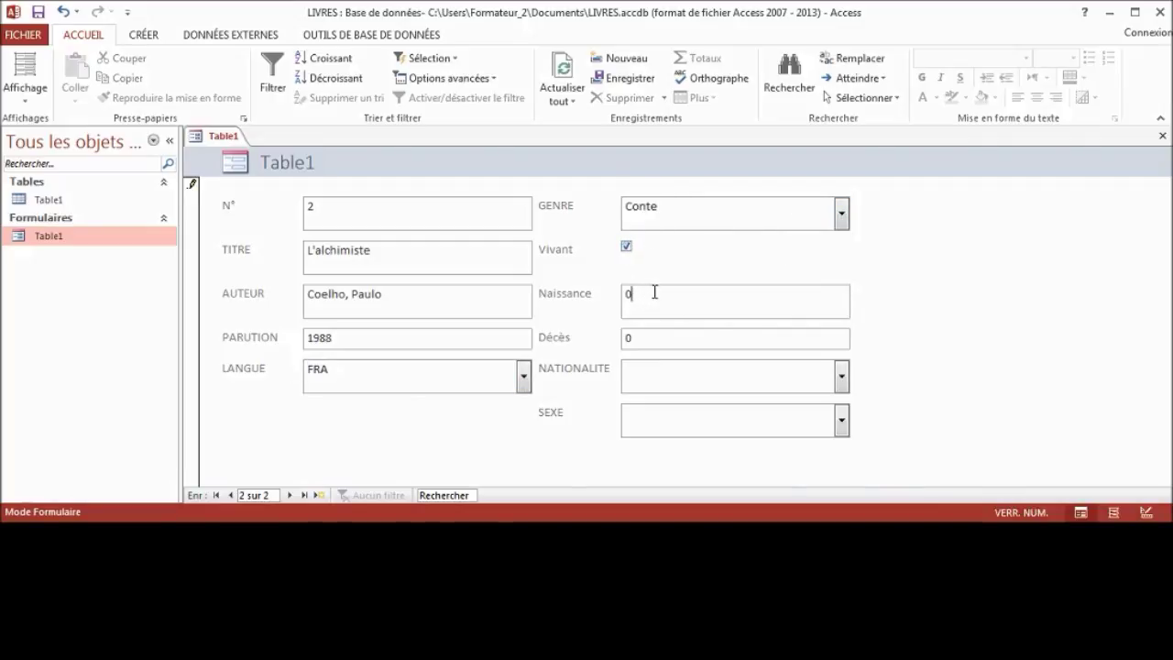
pyautogui.press('BackSpace')
pyautogui.write('198')
pyautogui.press('BackSpace')
pyautogui.write('47')
pyautogui.press('Tab')
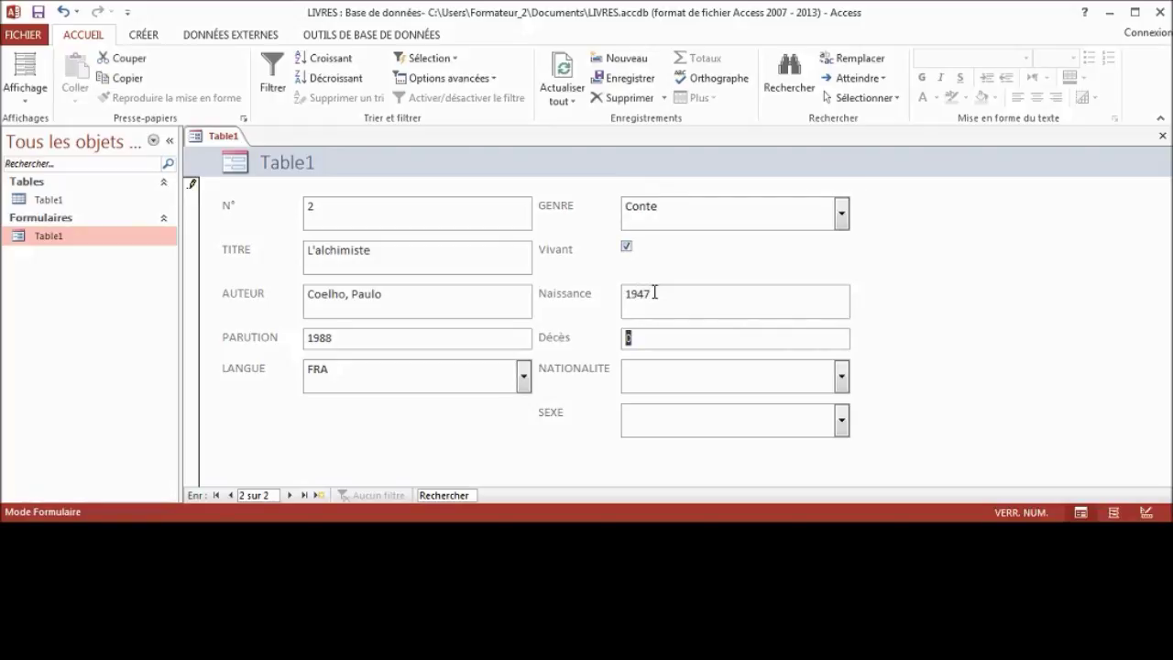
pyautogui.press('Tab')
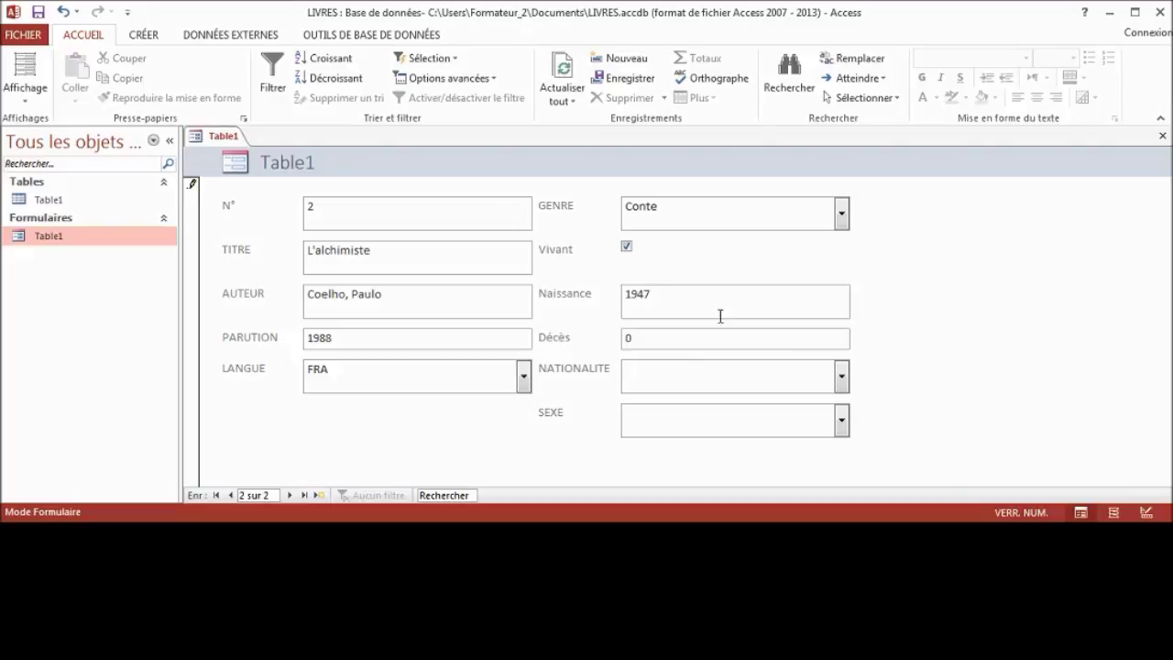
# Set the author's nationality to BRA and sex to M, completing the second record and moving on to a new one.
pyautogui.click(842, 375)
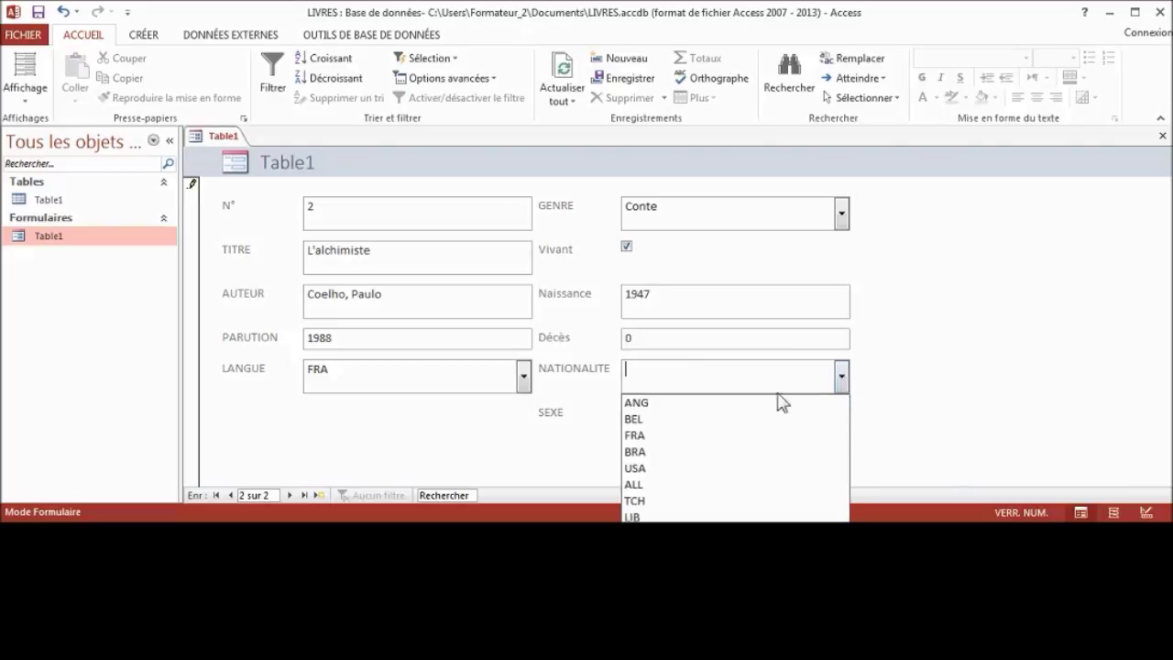
pyautogui.click(657, 452)
pyautogui.click(843, 422)
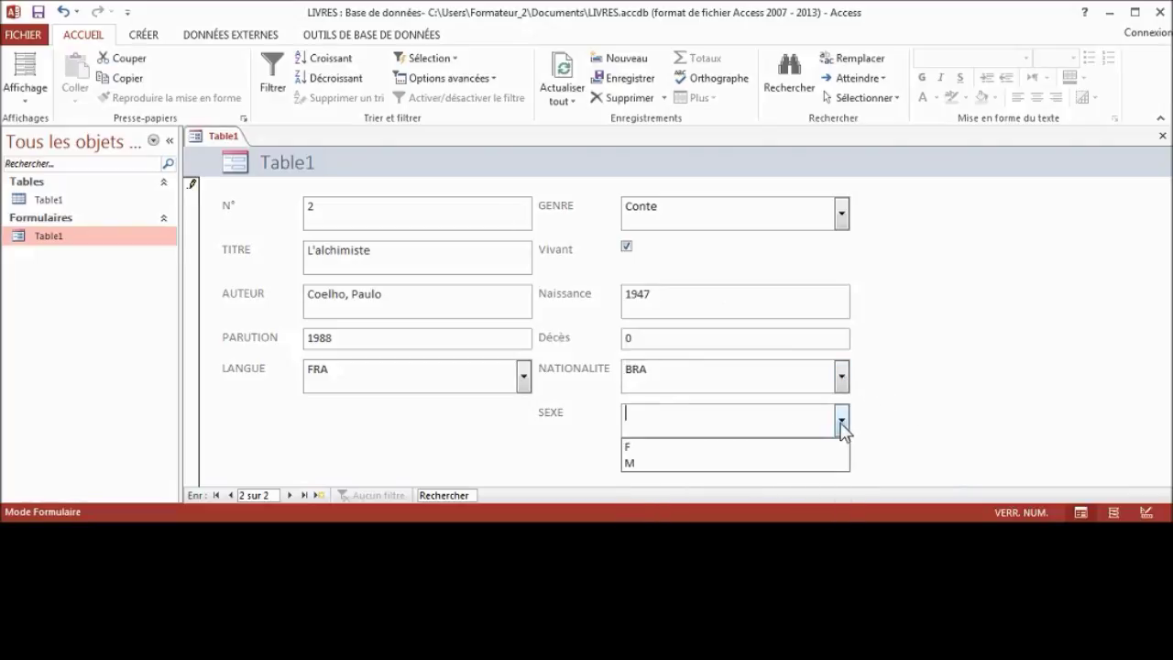
pyautogui.click(742, 471)
pyautogui.press('Tab')
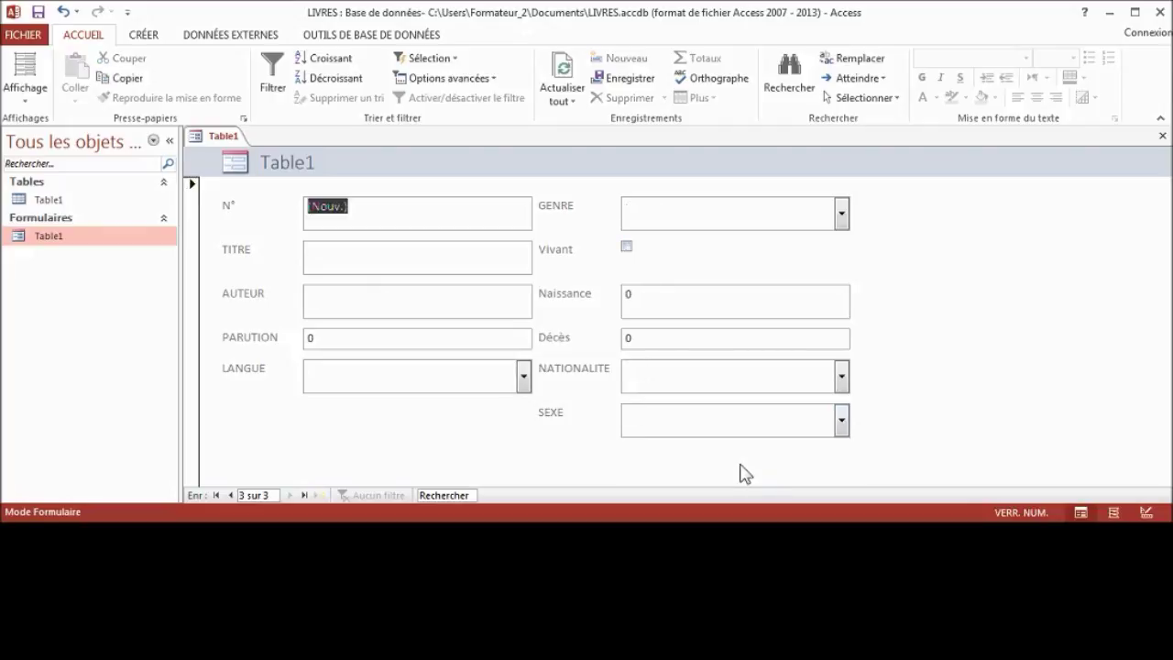
# Enter Stupeur et tremblements as the title and Nothomb, Amélie as the author of the third record.
pyautogui.press('Tab')
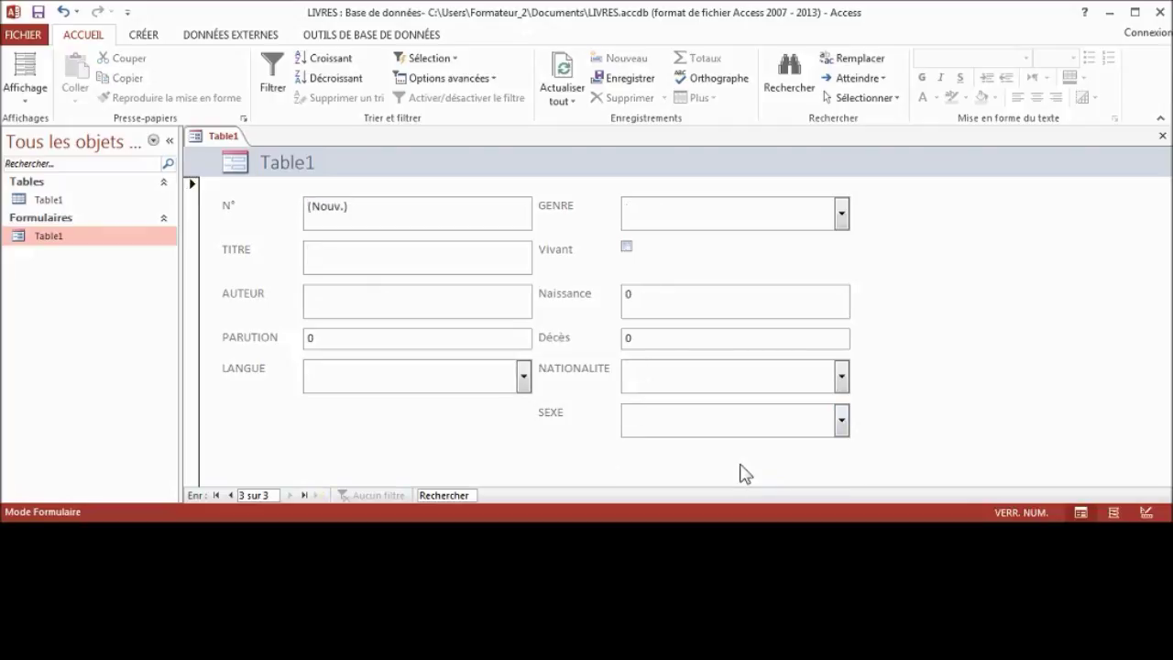
pyautogui.write('Stu')
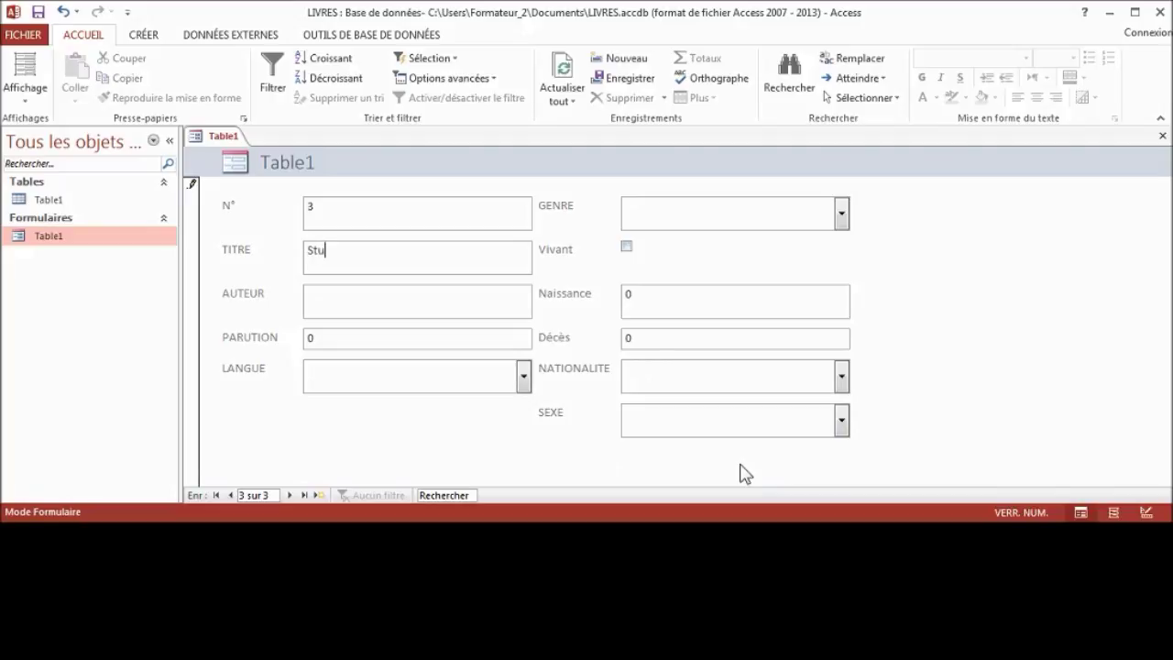
pyautogui.write('peur et tremblements')
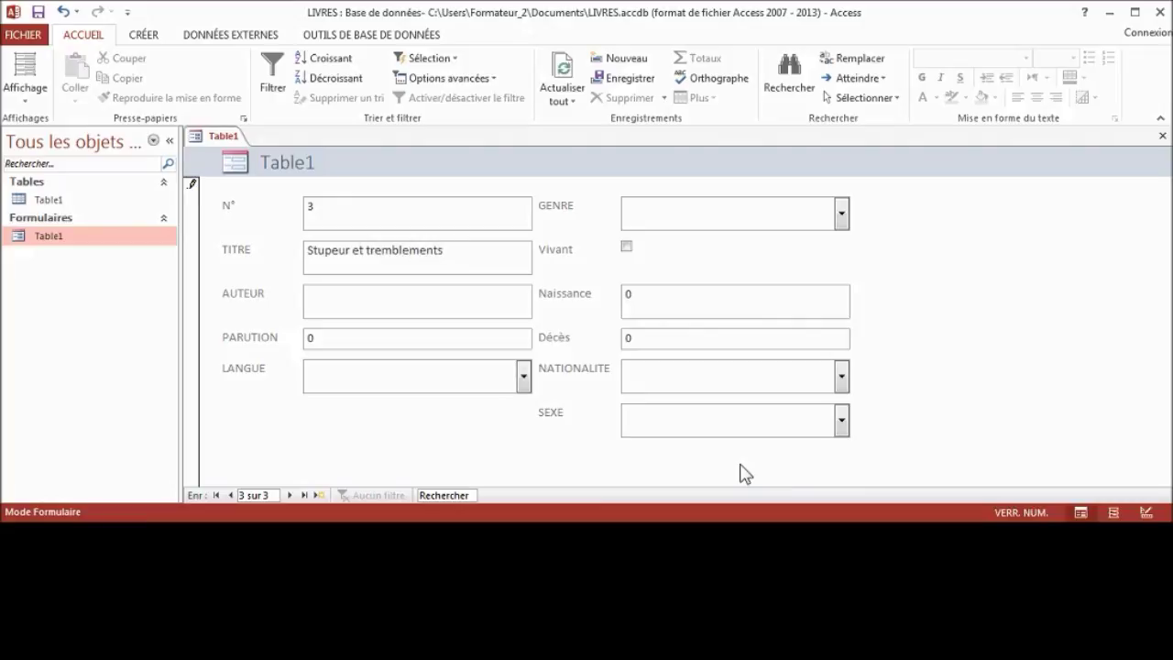
pyautogui.write('Nothomb, Amélie')
pyautogui.press('Tab')
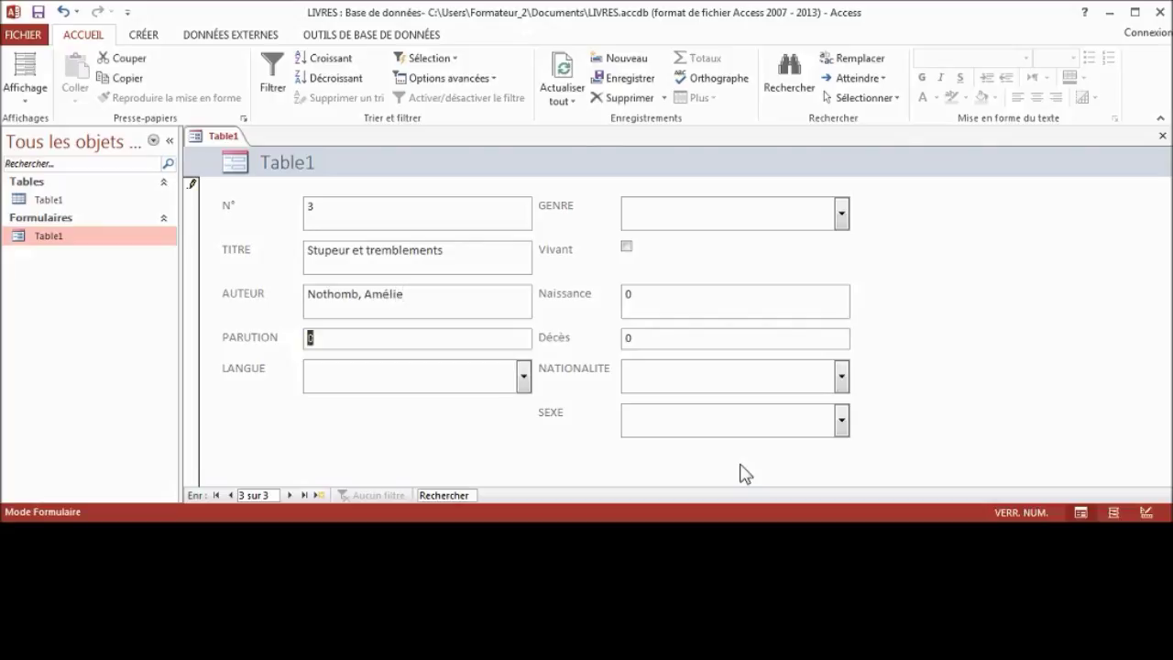
# Set the third record's publication year to 1999, its language to FRA and its genre to Roman.
pyautogui.write('1999')
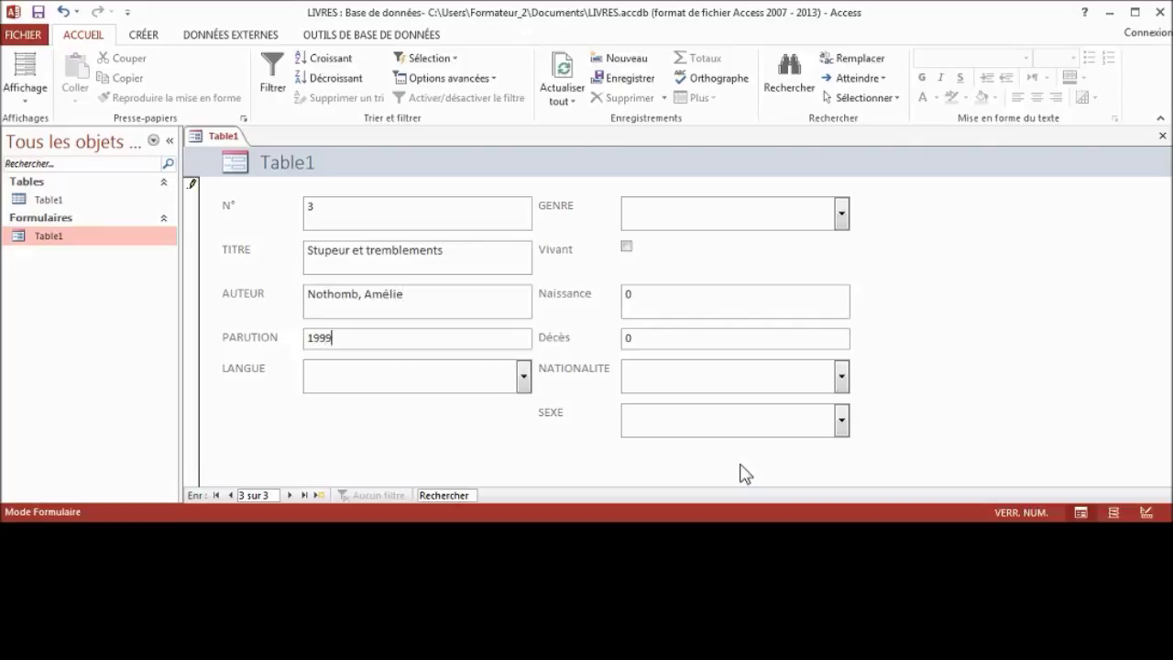
pyautogui.click(524, 385)
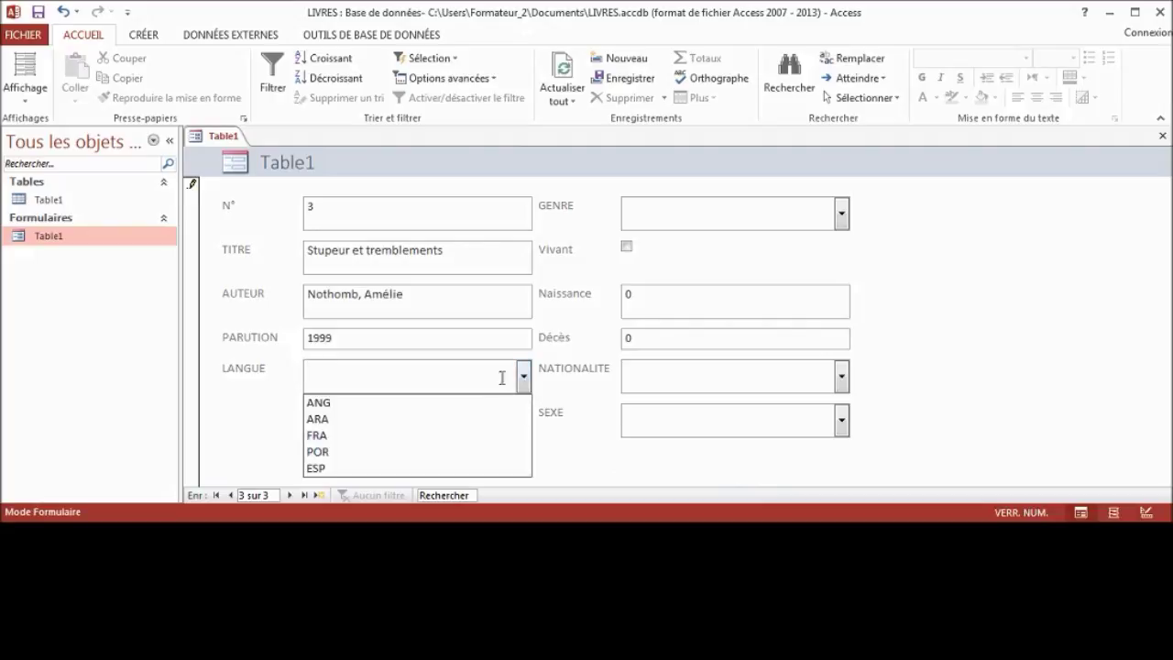
pyautogui.click(361, 434)
pyautogui.press('Tab')
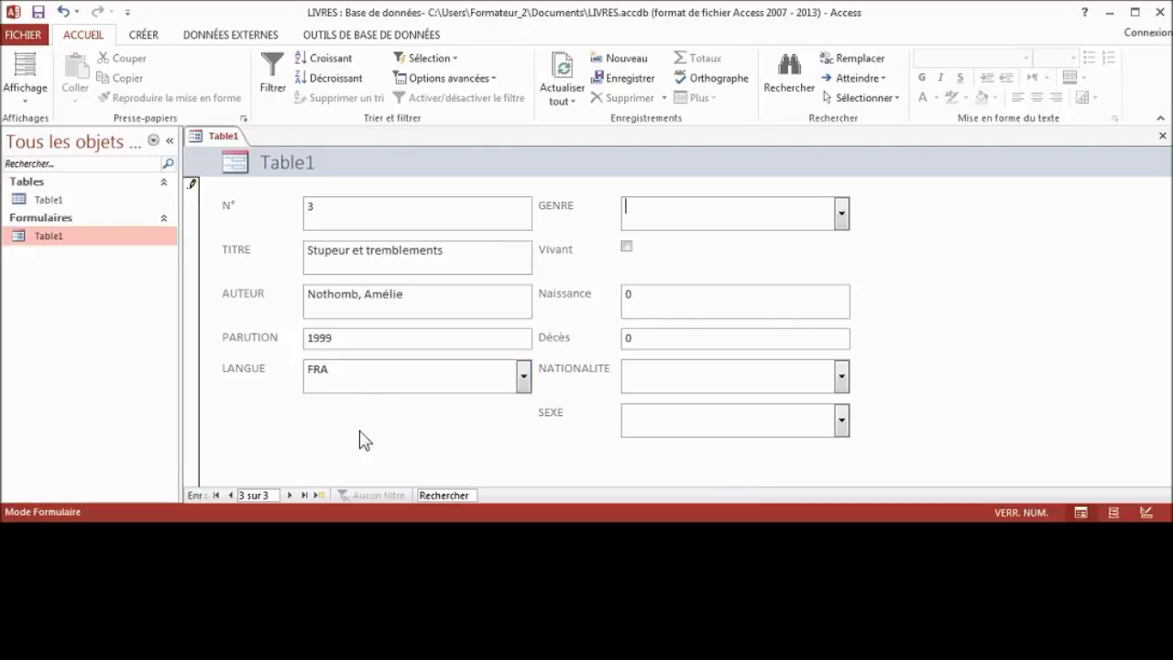
pyautogui.click(841, 216)
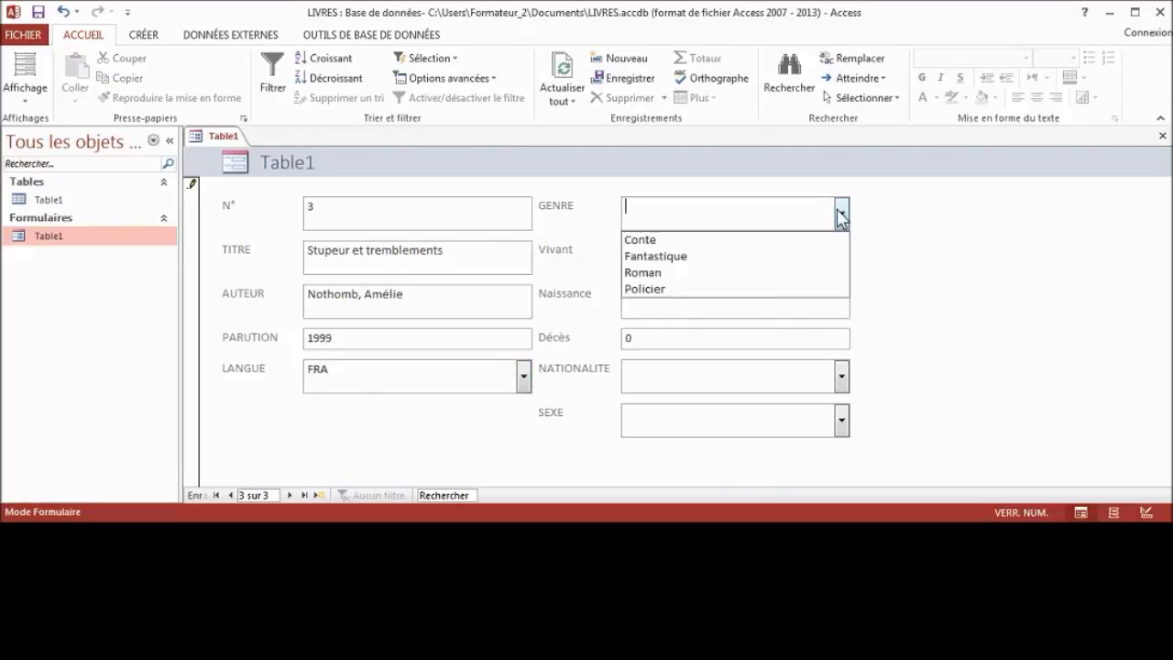
pyautogui.click(694, 270)
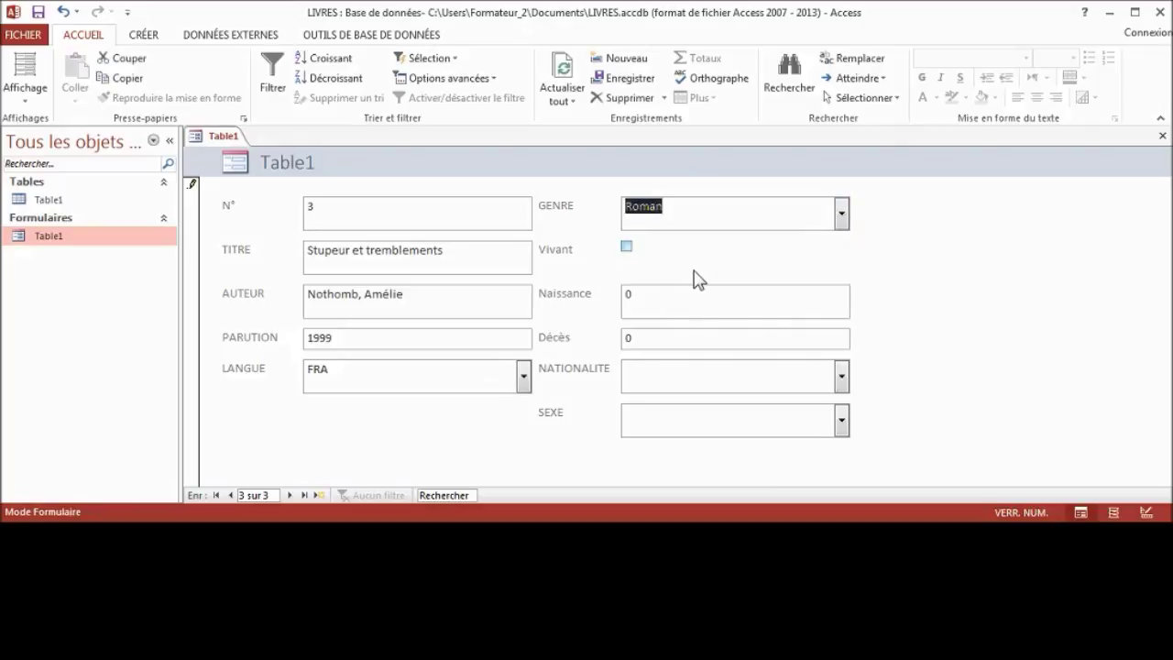
# Tick Vivant and enter 1967 for Naissance in the third record.
pyautogui.click(627, 246)
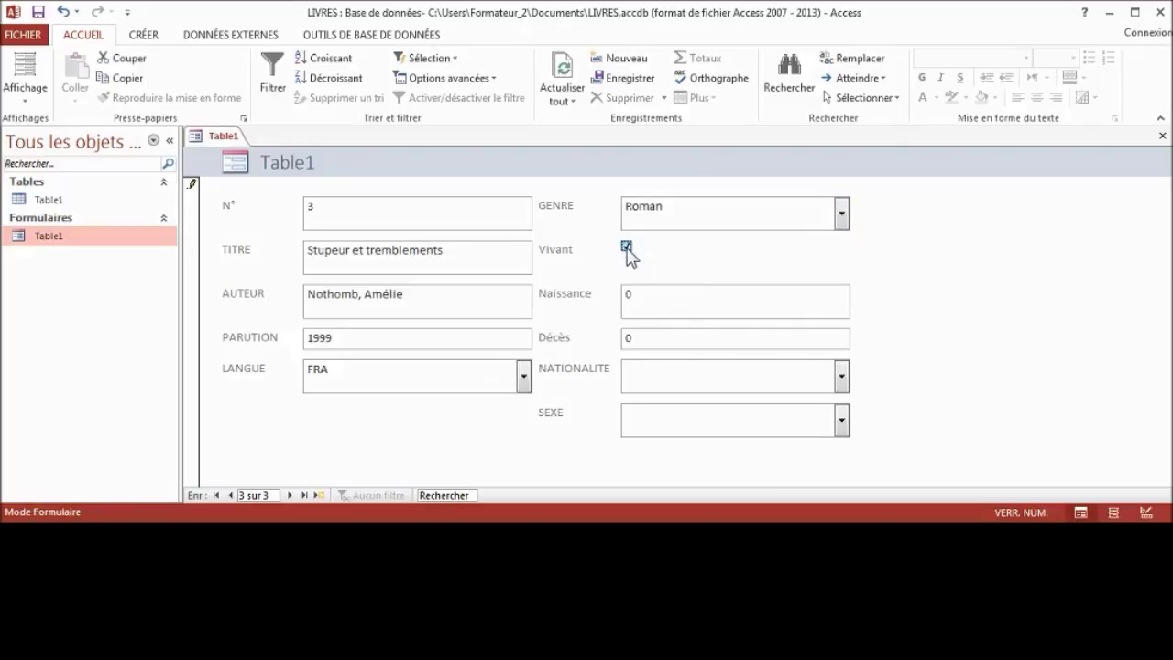
pyautogui.click(633, 293)
pyautogui.write('1967')
pyautogui.press('Tab')
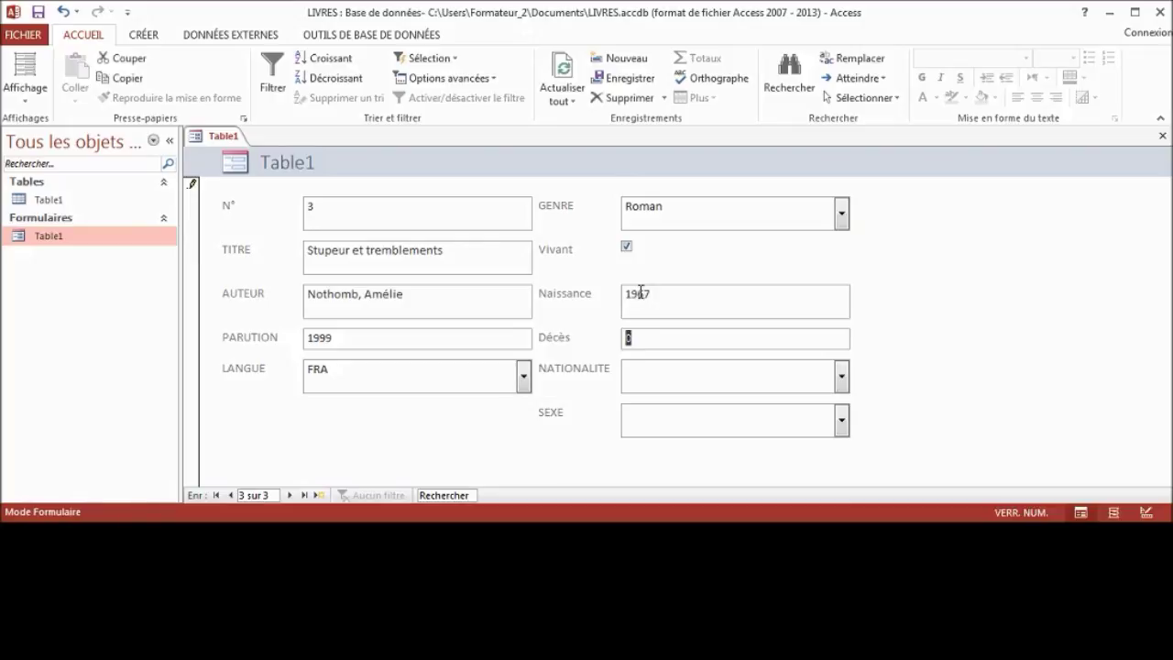
# Set the author's nationality to BEL and sex to F, completing the third record and moving on to a new one.
pyautogui.click(841, 376)
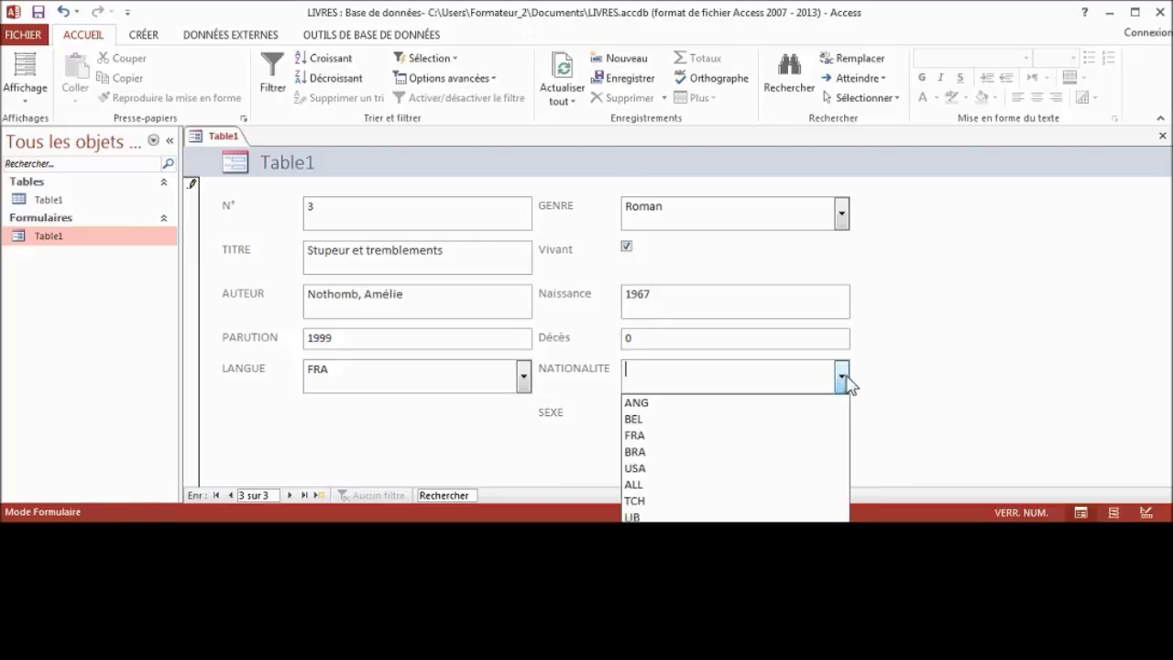
pyautogui.click(701, 422)
pyautogui.click(841, 424)
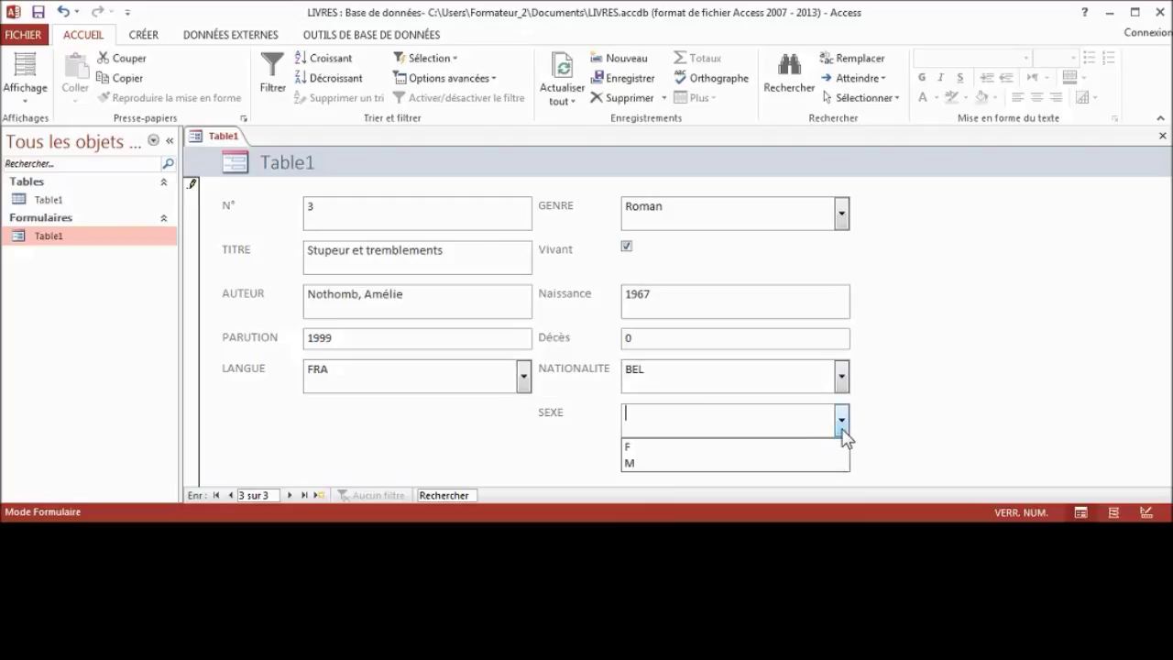
pyautogui.click(694, 447)
pyautogui.press('Tab')
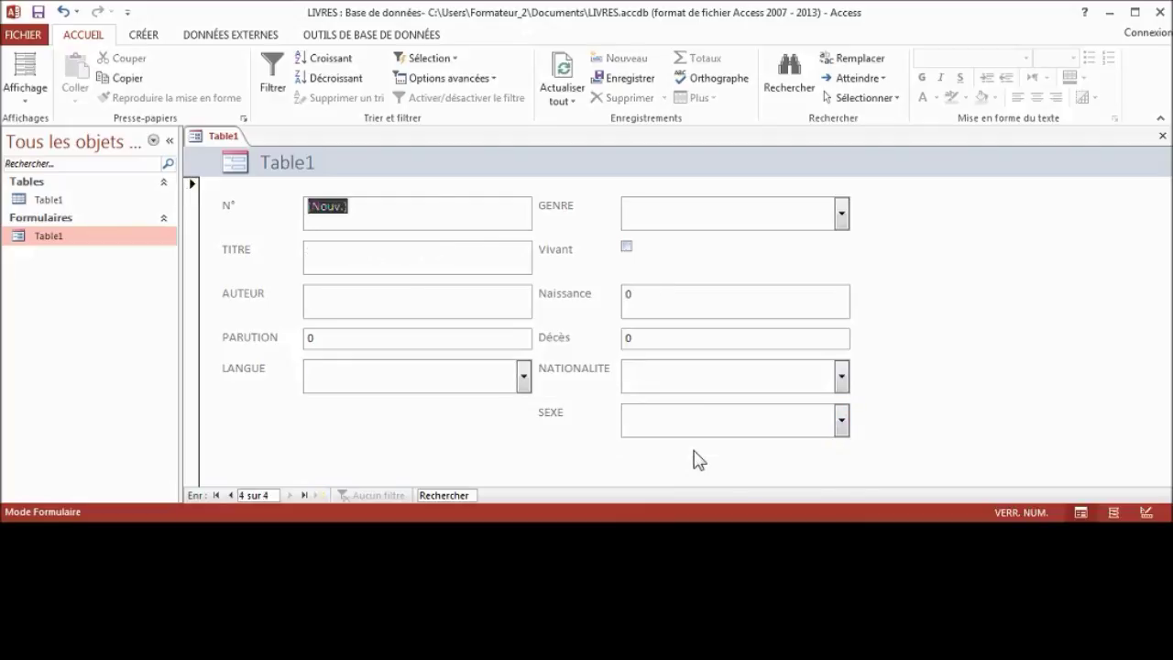